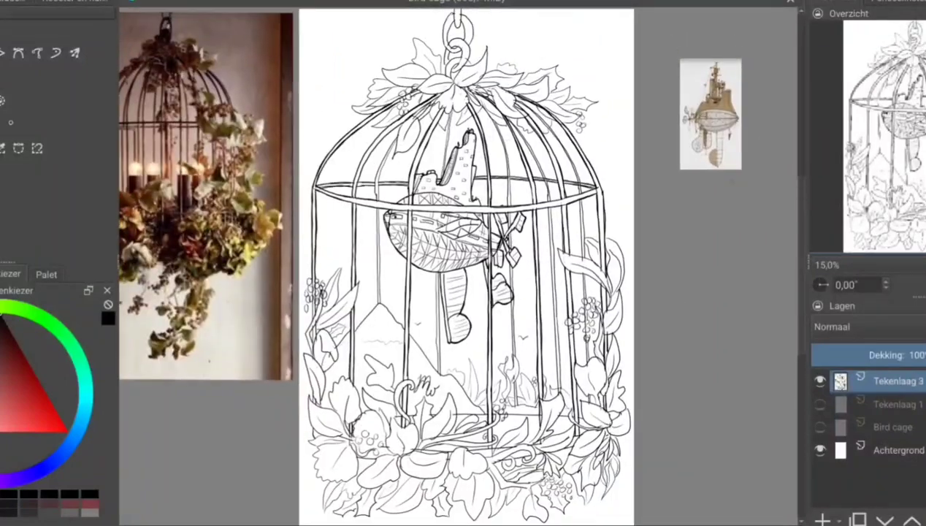
- Add a new layer and fill the whole canvas blue for the sky
key("ctrl+z")
key("Insert")
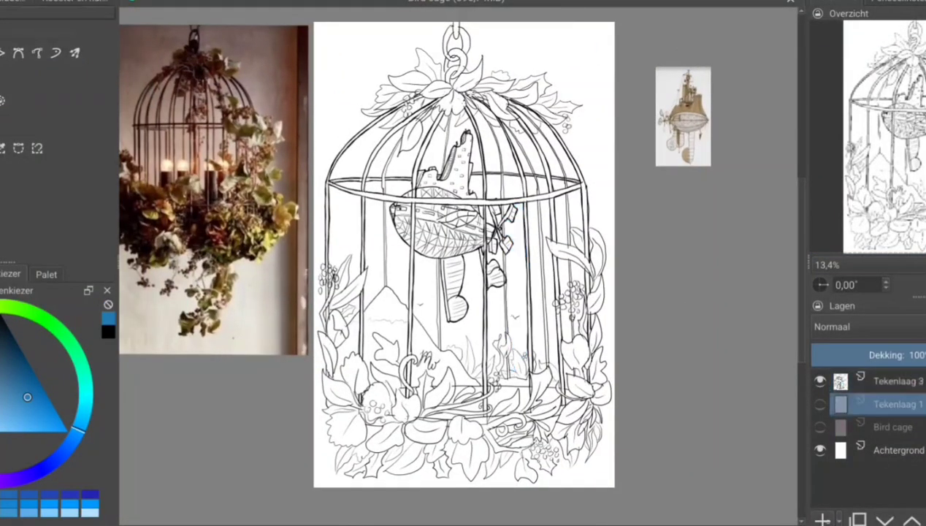
key("shift+BackSpace")
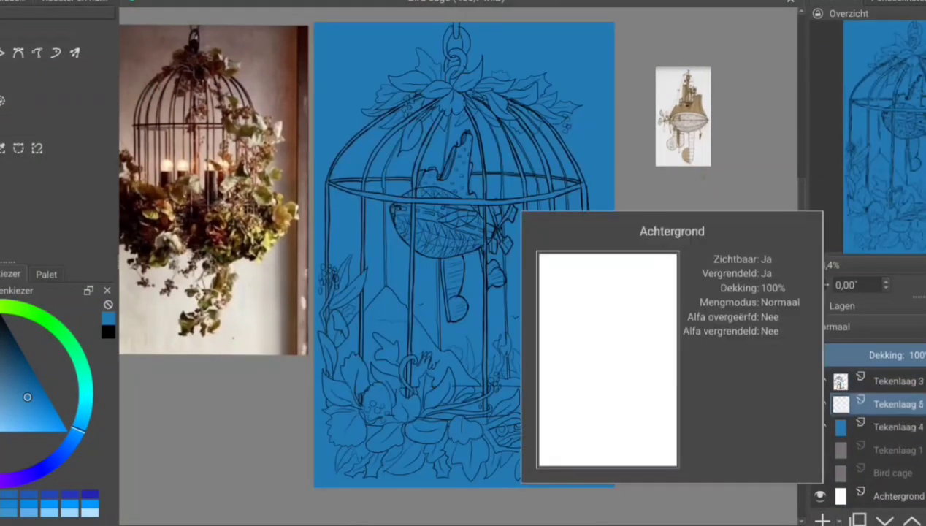
- On another new layer, paint the top, left, right and bottom wreath leaves green
key("Insert")
left_click_drag(338, 44, 353, 98)
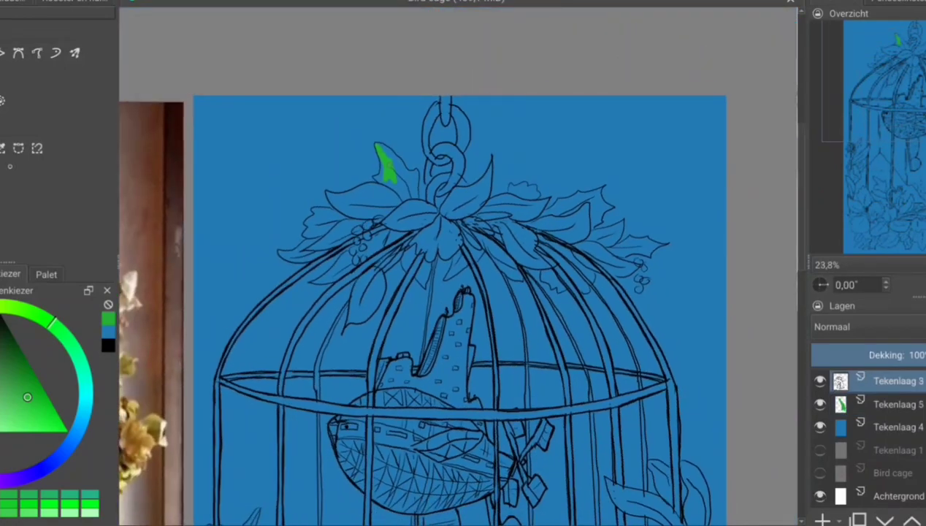
mouse_move(387, 175)
left_mouse_down()
mouse_move(361, 224)
mouse_move(434, 252)
left_mouse_up()
key("Page_Down")
left_click_drag(307, 175, 274, 343)
mouse_move(664, 131)
left_mouse_down()
mouse_move(697, 153)
mouse_move(748, 313)
left_mouse_up()
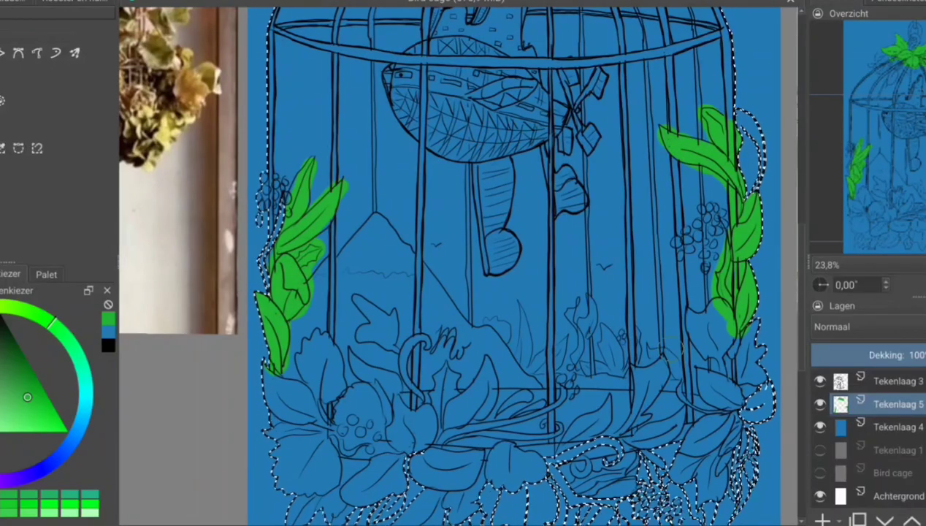
scroll(670, 349, "down", 3)
mouse_move(702, 203)
left_mouse_down()
mouse_move(702, 368)
mouse_move(527, 361)
left_mouse_up()
mouse_move(657, 306)
left_mouse_down()
mouse_move(530, 360)
mouse_move(495, 256)
mouse_move(316, 416)
mouse_move(325, 318)
mouse_move(380, 241)
mouse_move(361, 275)
mouse_move(302, 306)
left_mouse_up()
- Paint the remaining lower, middle and top leaves green after clearing the selection
scroll(302, 306, "up", 2)
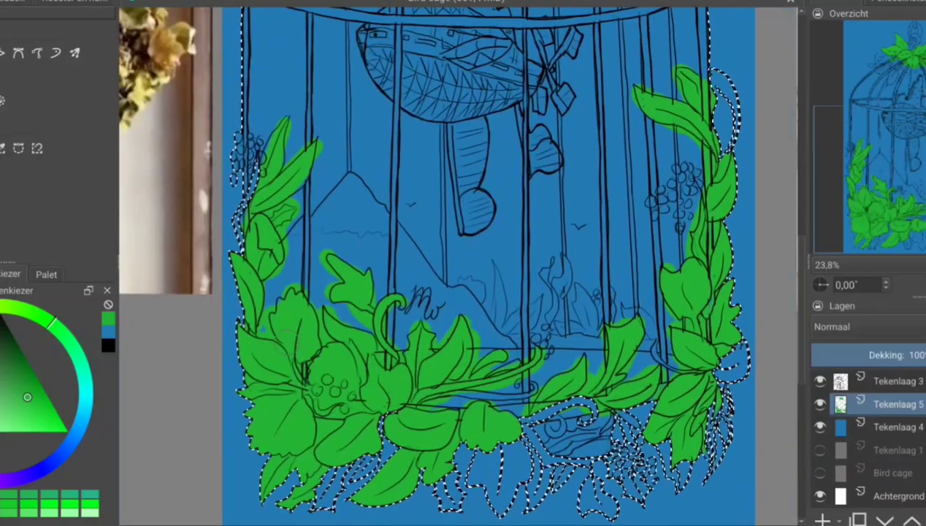
key("ctrl+shift+a")
scroll(706, 248, "down", 2)
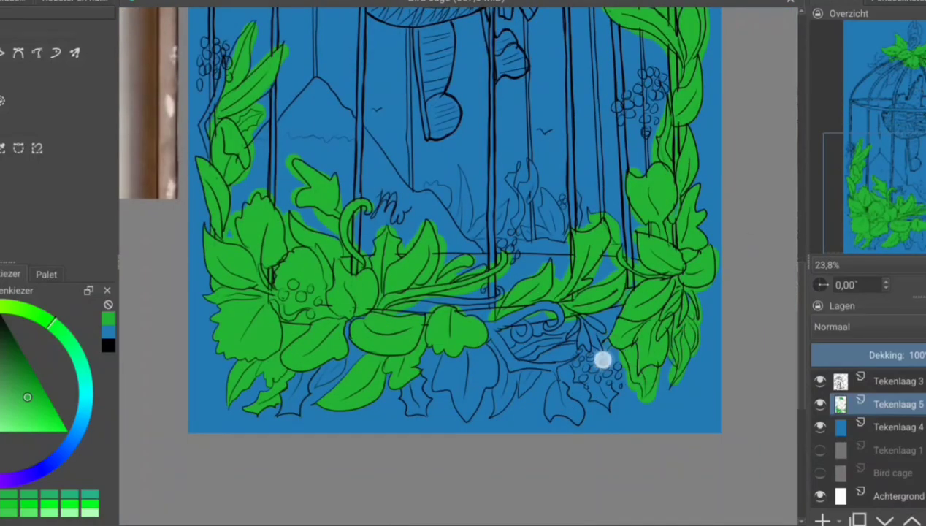
mouse_move(603, 359)
left_mouse_down()
mouse_move(574, 407)
mouse_move(567, 339)
mouse_move(460, 380)
mouse_move(307, 387)
left_mouse_up()
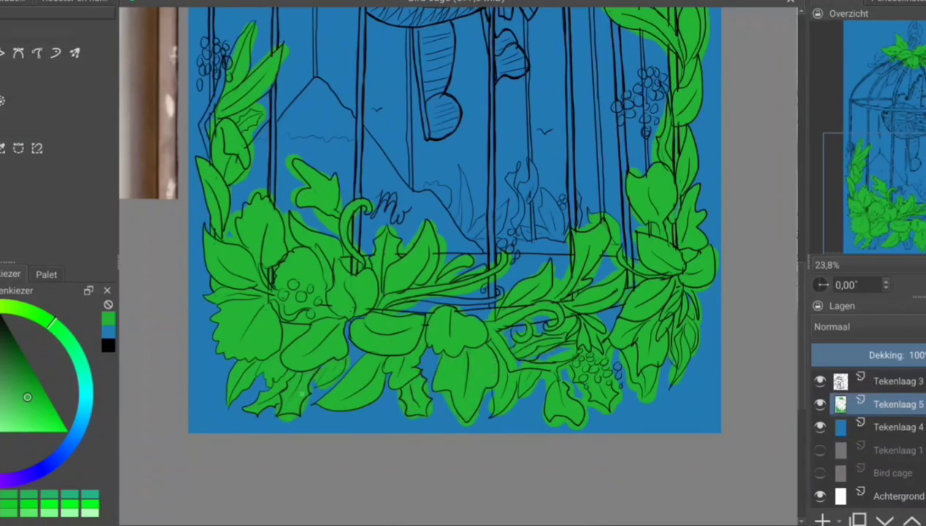
left_click_drag(438, 189, 482, 227)
left_click_drag(507, 172, 573, 219)
scroll(468, 220, "up", 5)
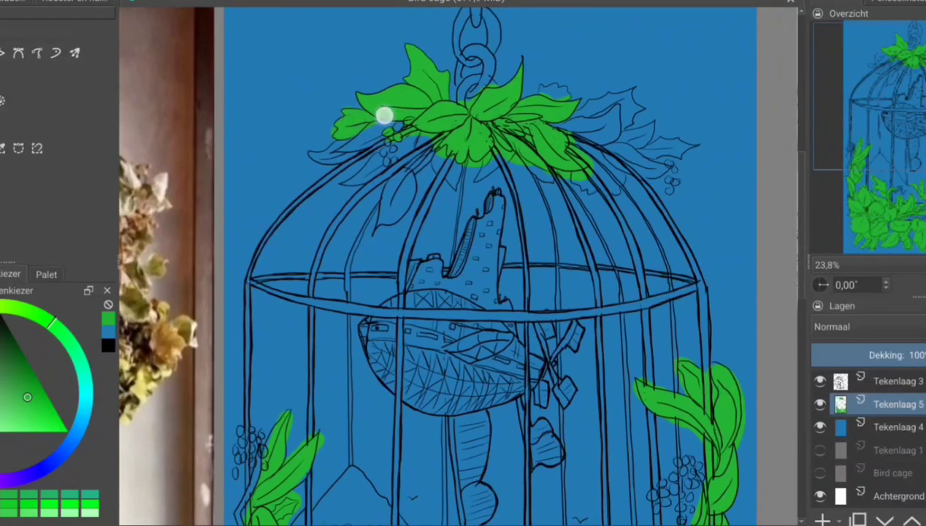
mouse_move(329, 117)
left_mouse_down()
mouse_move(402, 210)
mouse_move(482, 165)
left_mouse_up()
mouse_move(540, 91)
left_mouse_down()
mouse_move(581, 130)
mouse_move(584, 190)
left_mouse_up()
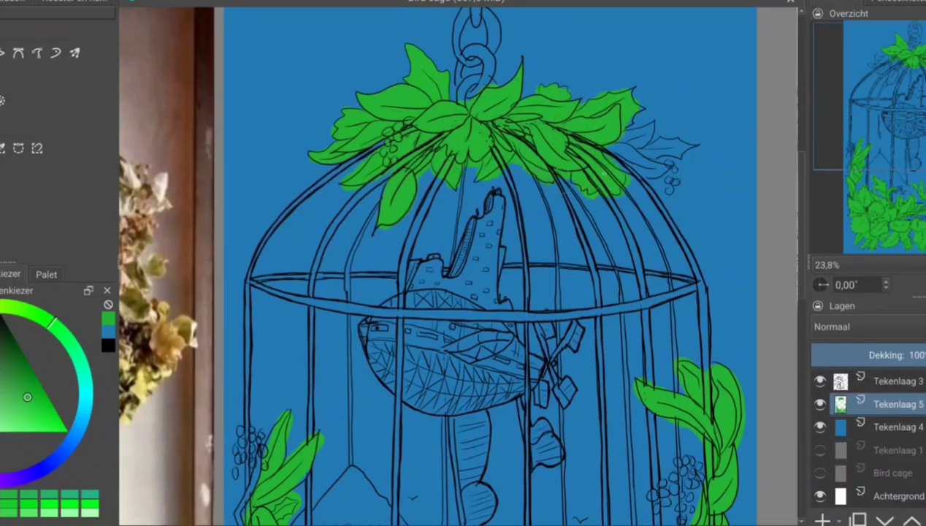
left_click_drag(628, 139, 657, 168)
scroll(554, 216, "up", 3)
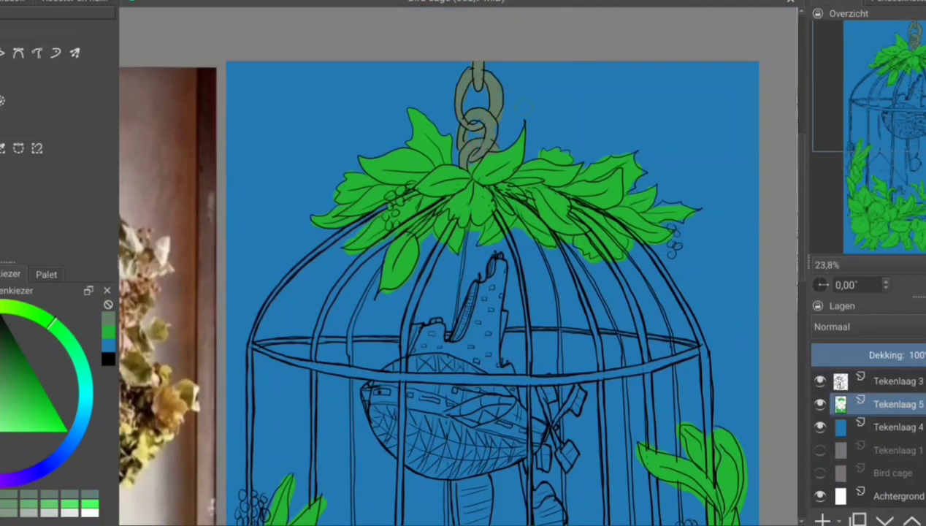
- Colour the cage's horizontal ring band grey
scroll(356, 392, "down", 10)
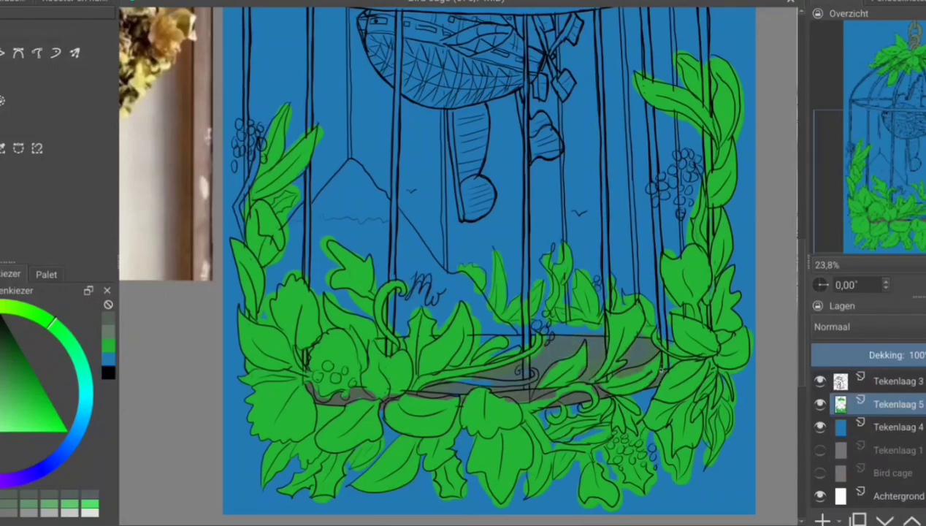
scroll(382, 347, "up", 12)
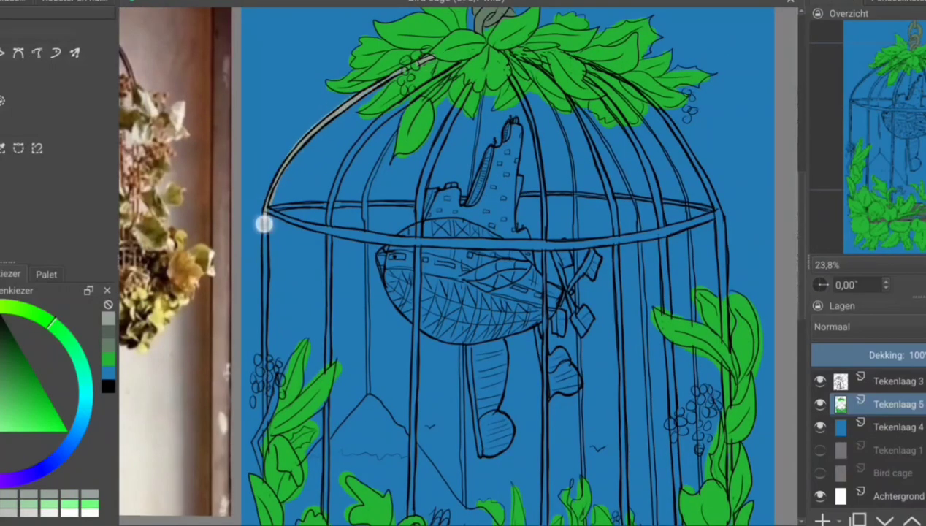
scroll(311, 270, "down", 7)
scroll(311, 270, "up", 5)
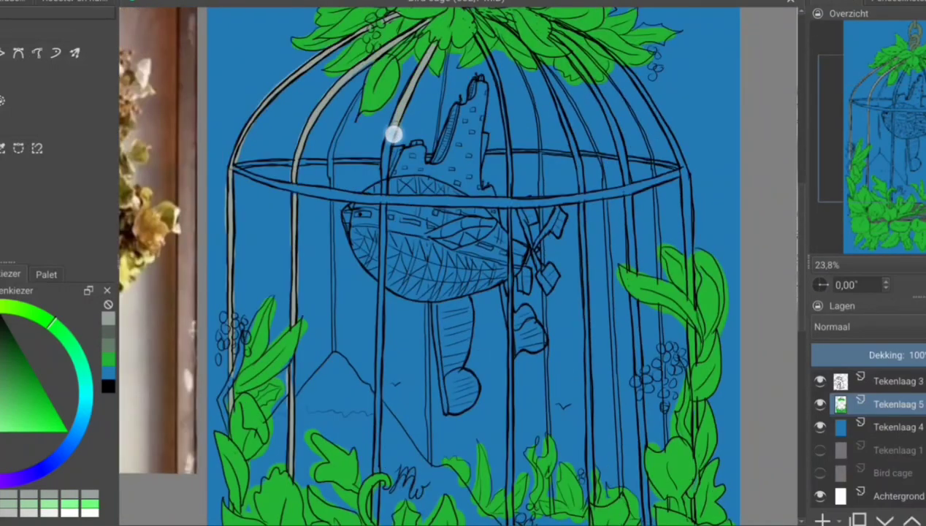
scroll(374, 471, "down", 7)
scroll(518, 201, "up", 7)
scroll(518, 201, "down", 7)
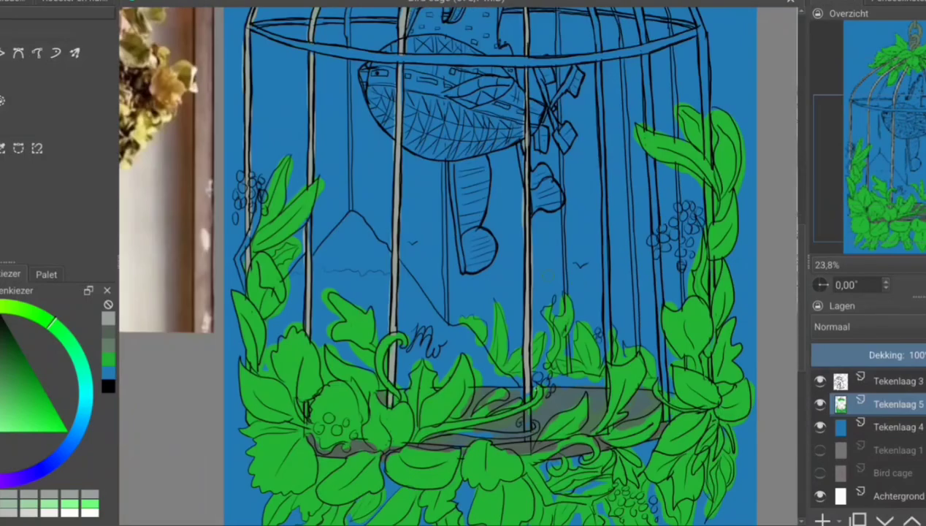
scroll(518, 201, "up", 7)
scroll(518, 201, "up", 2)
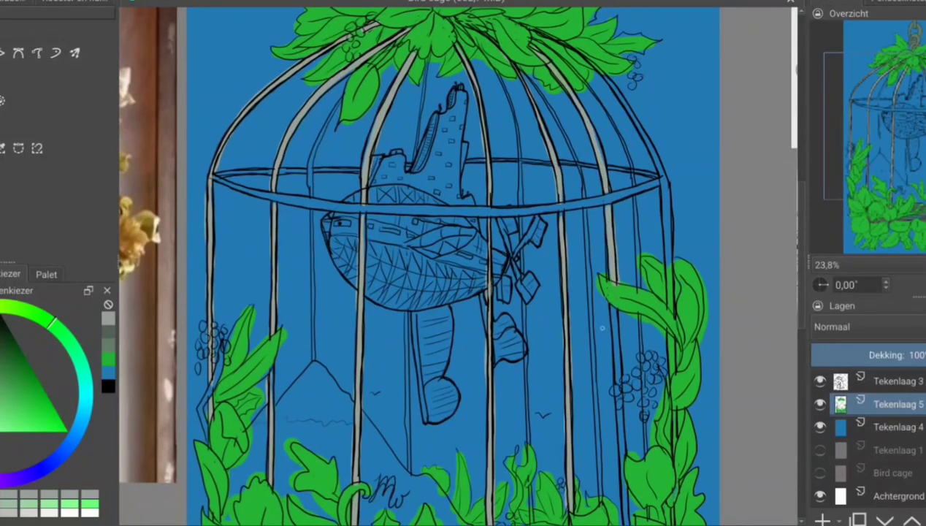
scroll(592, 301, "down", 7)
scroll(530, 62, "up", 5)
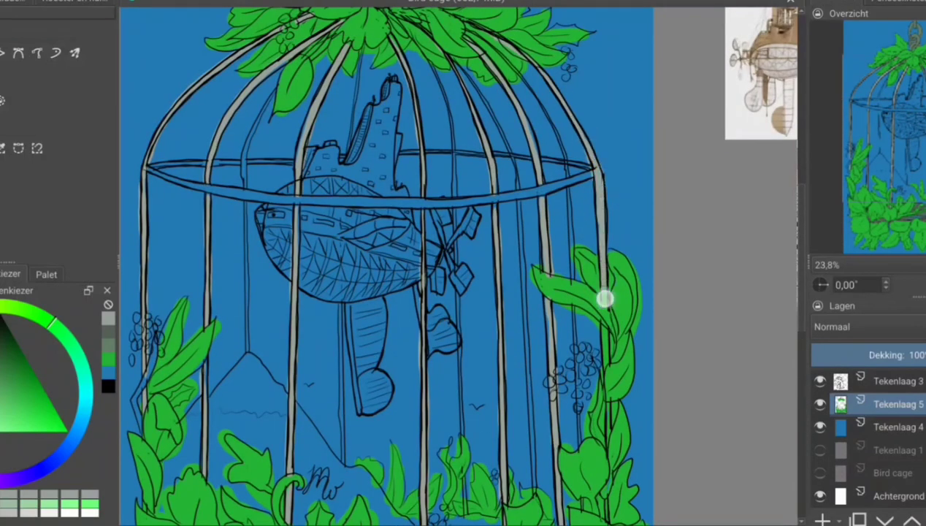
scroll(606, 299, "down", 7)
scroll(610, 351, "up", 6)
left_click_drag(566, 123, 244, 93)
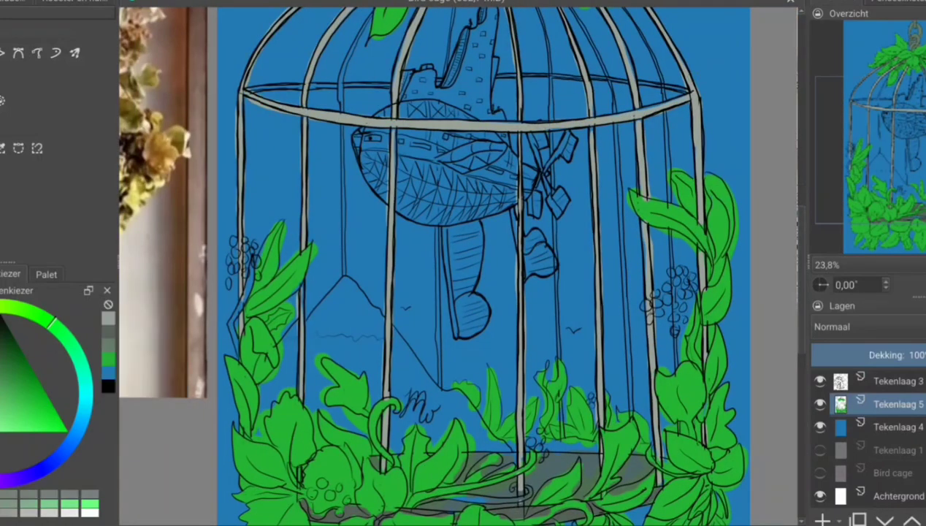
- Extend the grey down the cage's vertical bars, including a right-hand bar
scroll(641, 86, "up", 3)
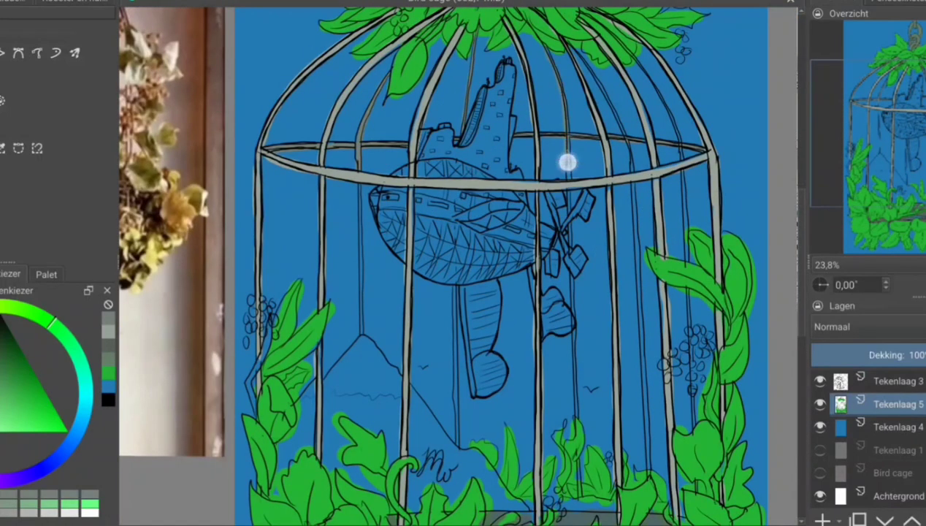
left_click_drag(361, 323, 361, 333)
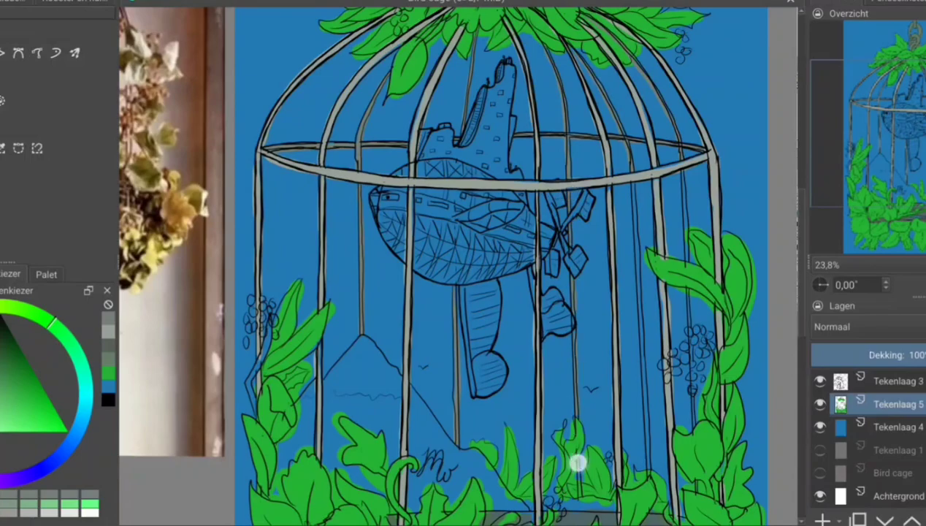
left_click_drag(628, 186, 643, 392)
scroll(643, 393, "up", 5)
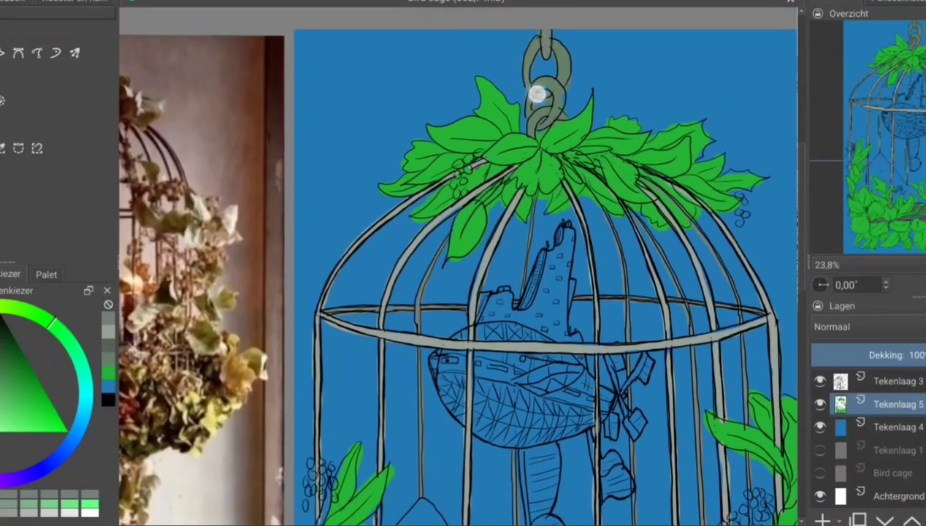
scroll(460, 292, "down", 5)
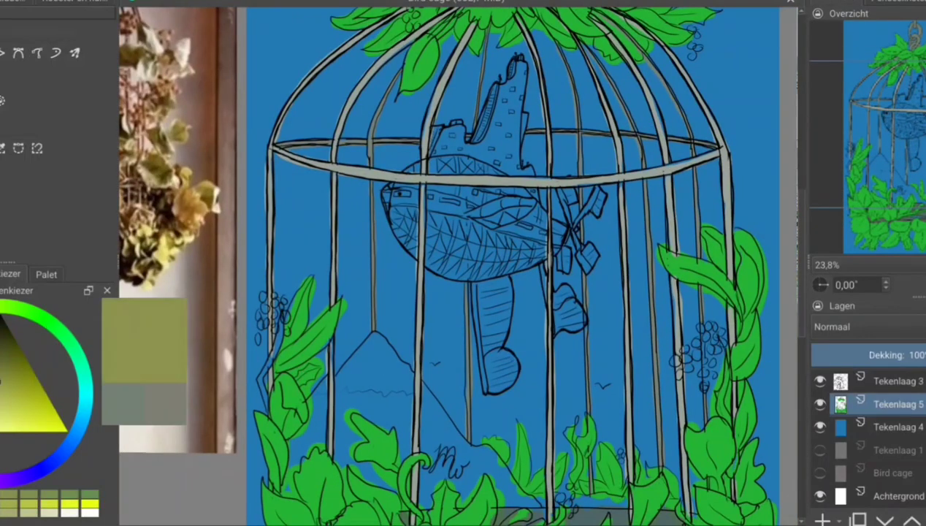
- Paint the airship's tower, band, fins, tail and body olive yellow, then start the purple mountain
mouse_move(511, 62)
left_mouse_down()
mouse_move(460, 149)
mouse_move(435, 143)
left_mouse_up()
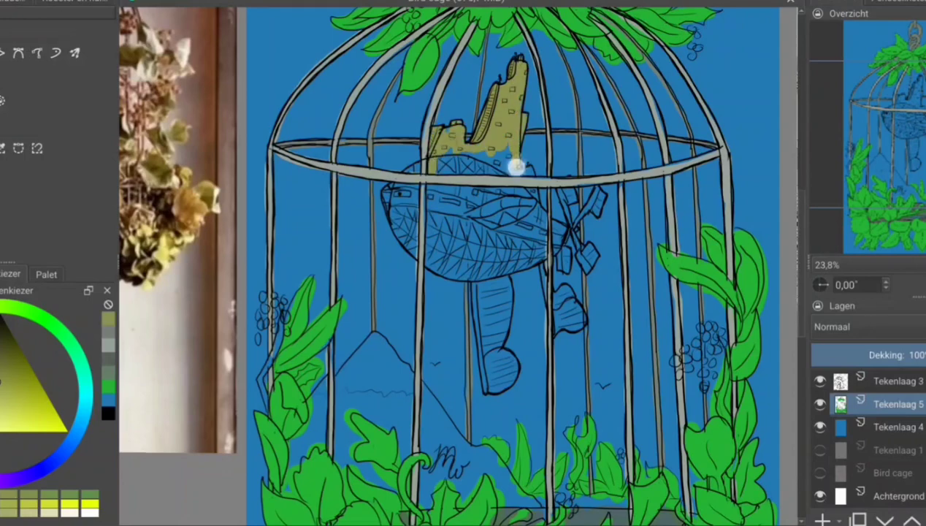
mouse_move(505, 165)
left_mouse_down()
mouse_move(468, 161)
mouse_move(395, 219)
left_mouse_up()
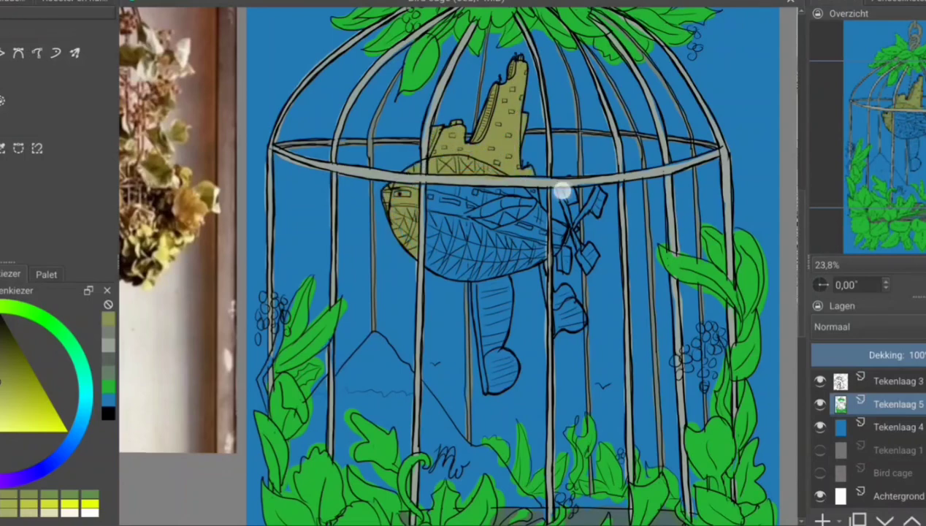
mouse_move(556, 243)
left_mouse_down()
mouse_move(554, 314)
mouse_move(488, 387)
mouse_move(432, 252)
mouse_move(540, 243)
mouse_move(490, 365)
left_mouse_up()
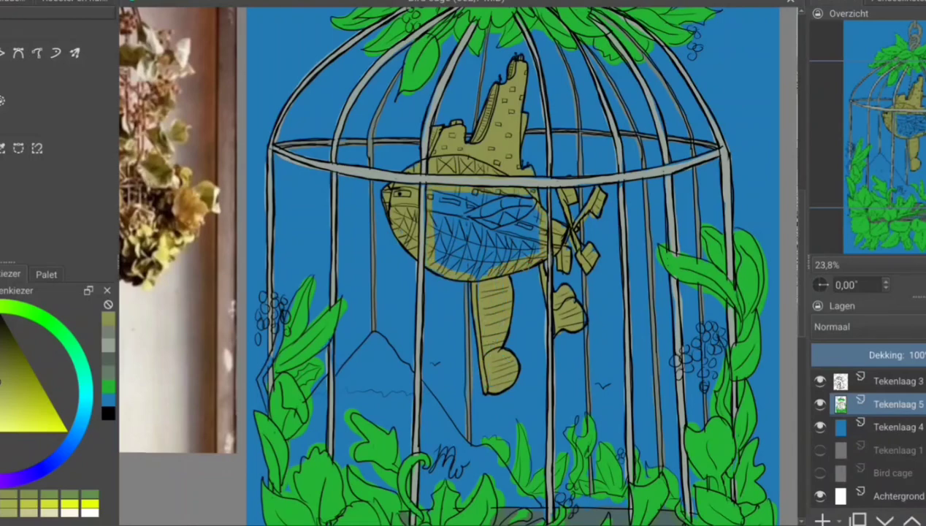
mouse_move(473, 270)
left_mouse_down()
mouse_move(440, 189)
mouse_move(483, 219)
left_mouse_up()
scroll(483, 219, "down", 3)
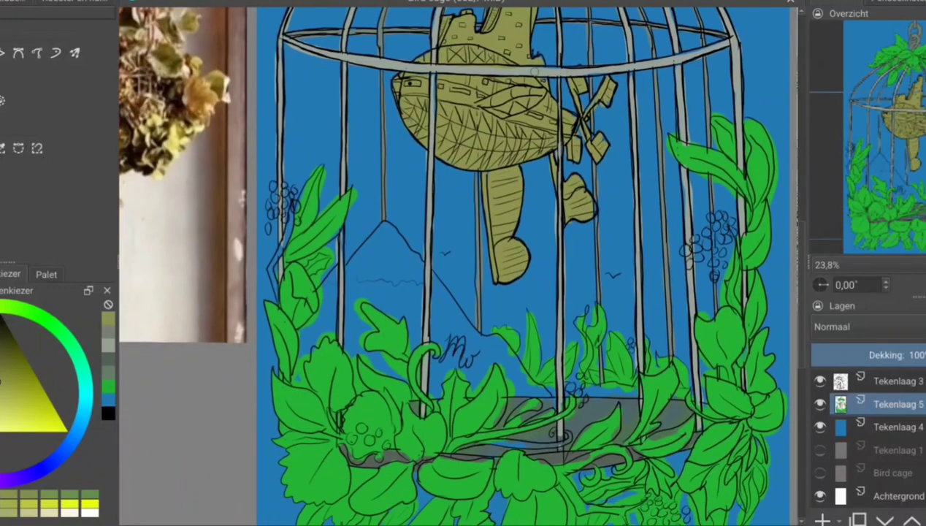
left_click_drag(387, 225, 353, 358)
- Finish the mountain's purple fill and paint white snow on its peak
left_click_drag(407, 375, 359, 349)
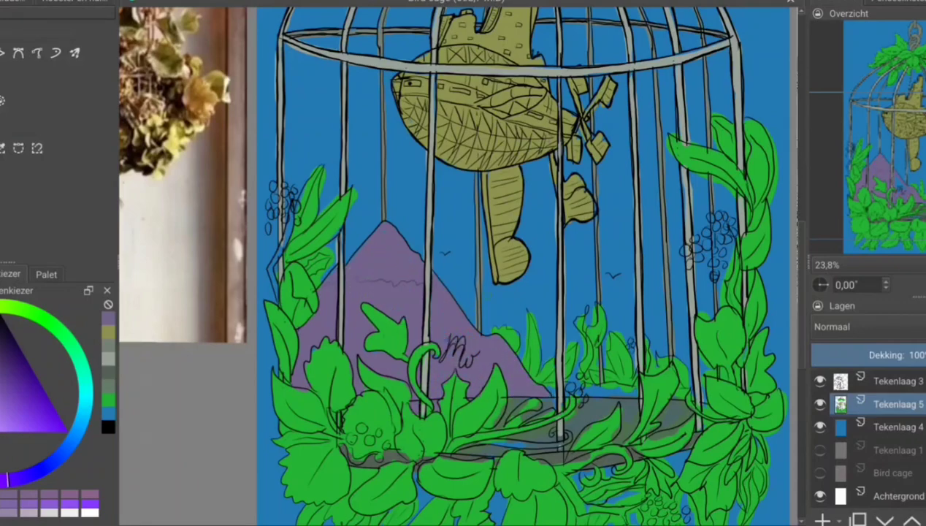
left_click(693, 394, "ctrl")
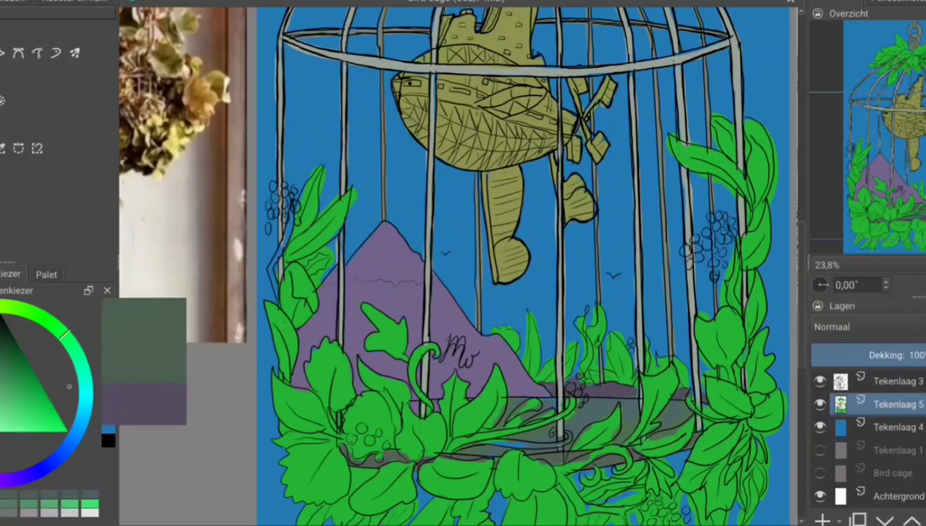
left_click(577, 437, "ctrl")
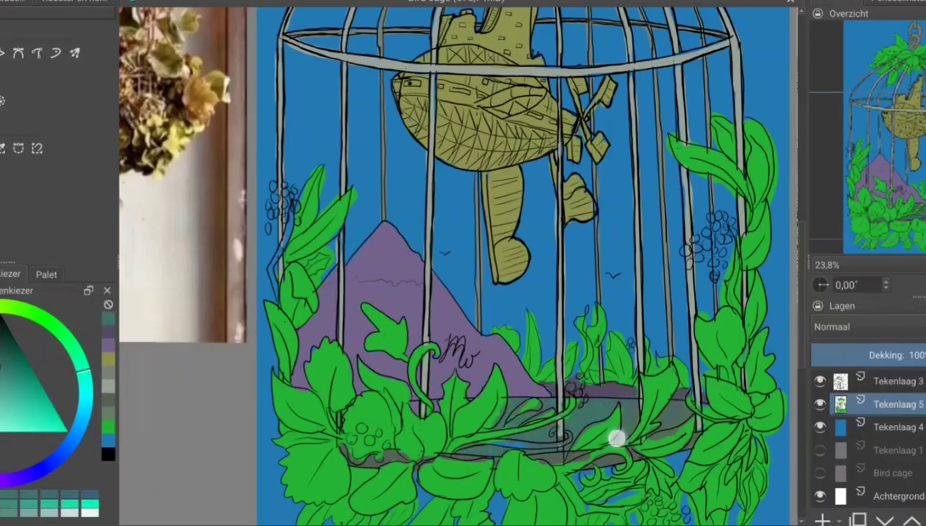
left_click(521, 392, "ctrl")
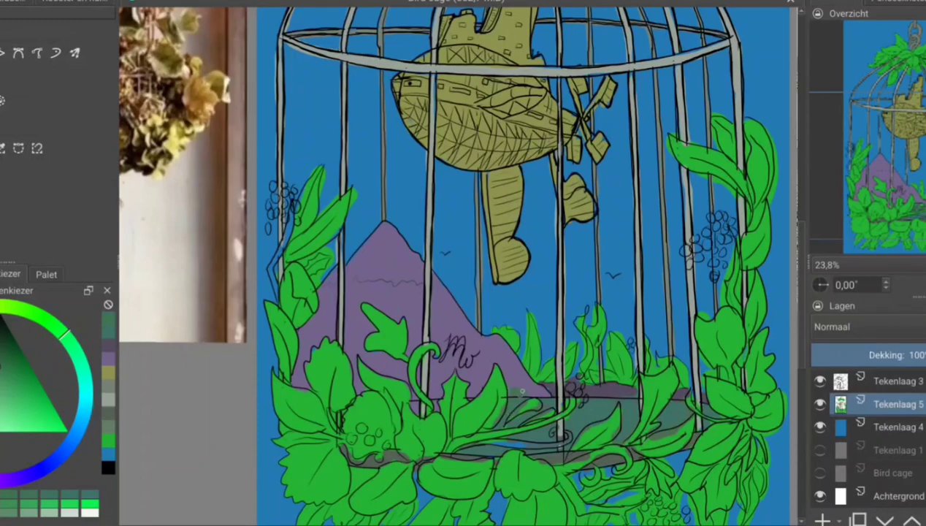
mouse_move(379, 230)
left_mouse_down()
mouse_move(343, 274)
mouse_move(420, 230)
mouse_move(420, 270)
left_mouse_up()
left_click(894, 2)
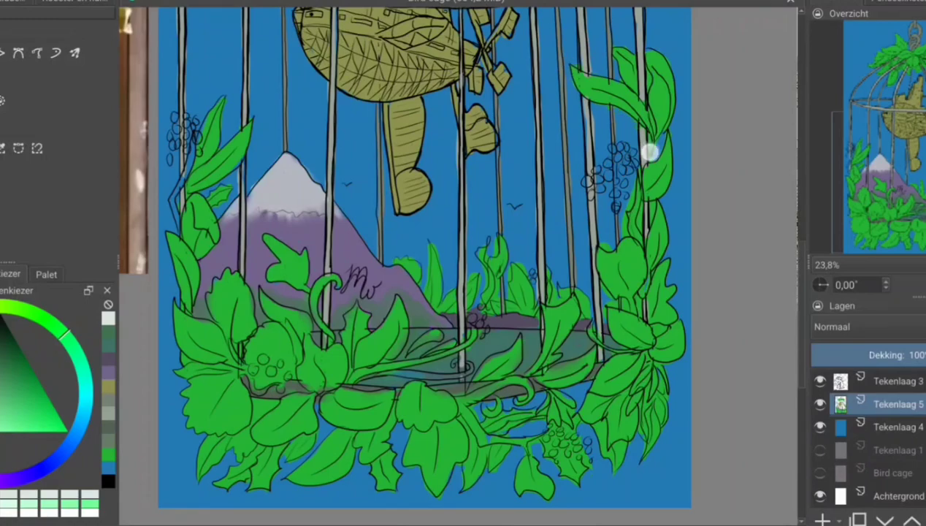
- Darken the curling vine and a branch among the lower leaves in dark green
left_click_drag(427, 252, 455, 269)
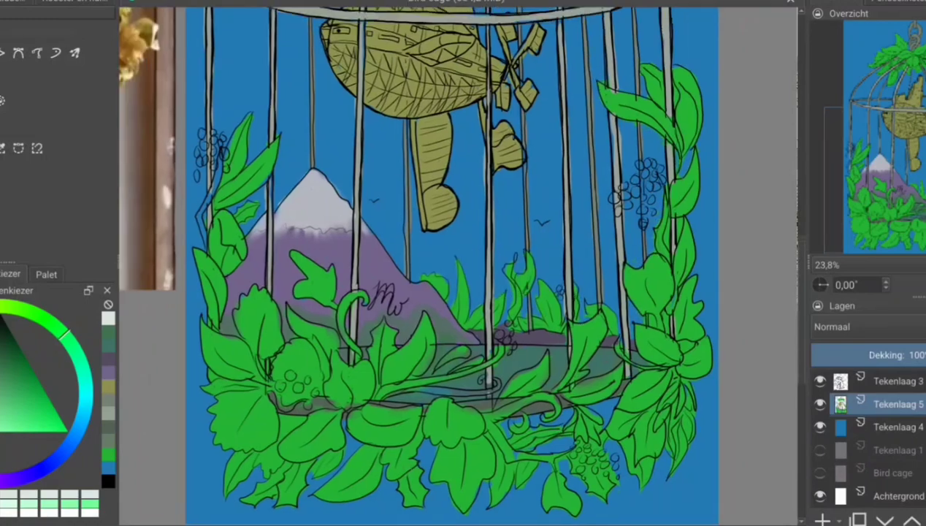
left_click_drag(363, 298, 342, 357)
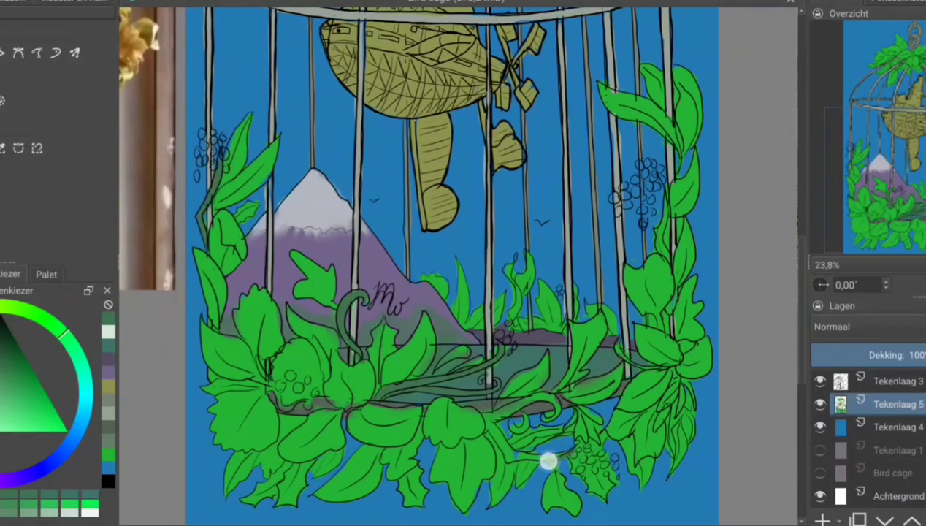
left_click_drag(548, 459, 483, 420)
scroll(666, 195, "down", 3)
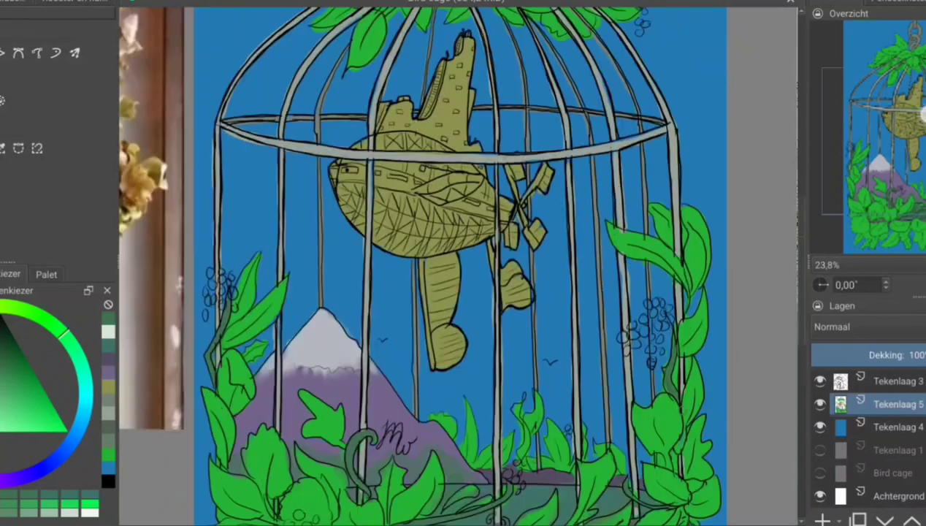
scroll(382, 236, "up", 4)
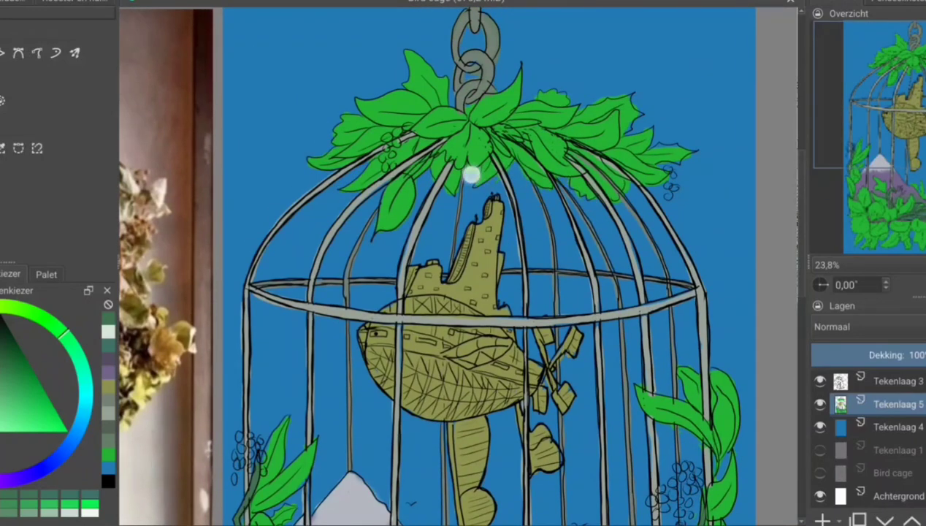
left_click_drag(64, 333, 44, 316)
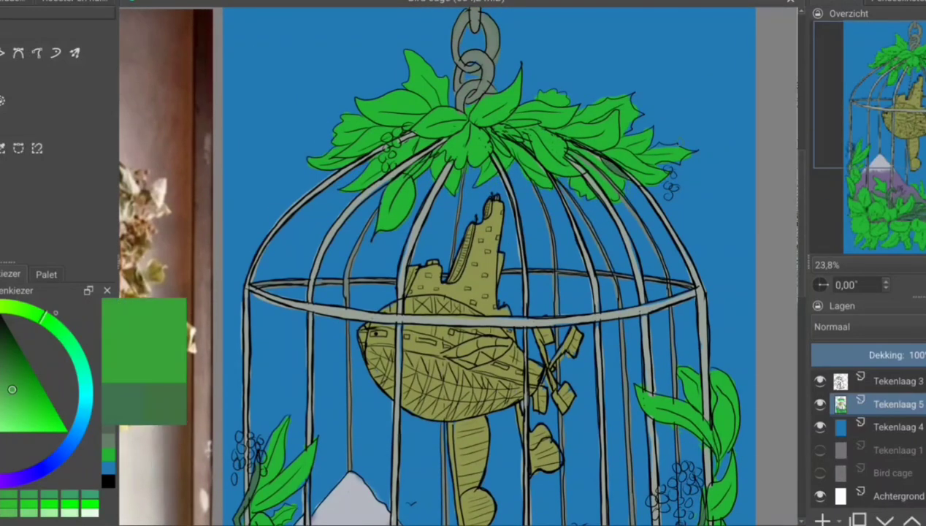
- Add a new layer inside the cage-and-leaves selection and shade lower leaves darker green
left_click(230, 191)
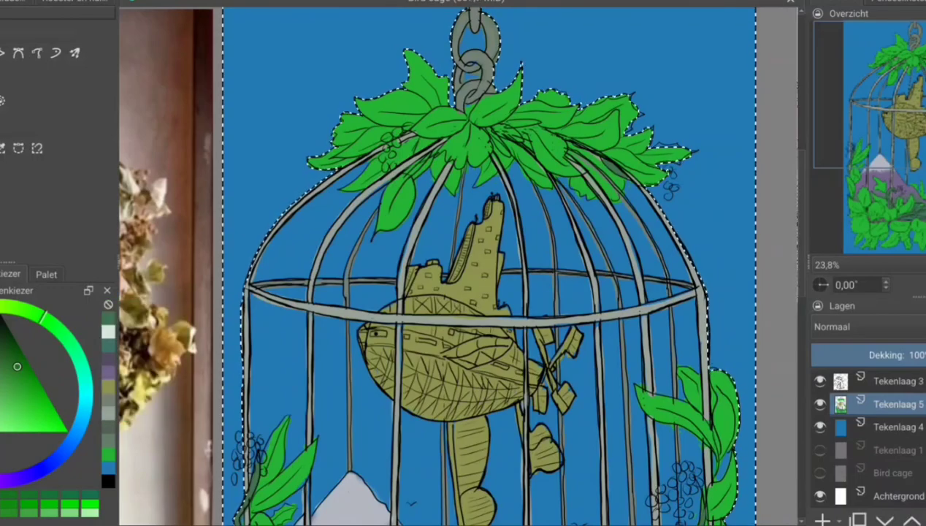
key("Insert")
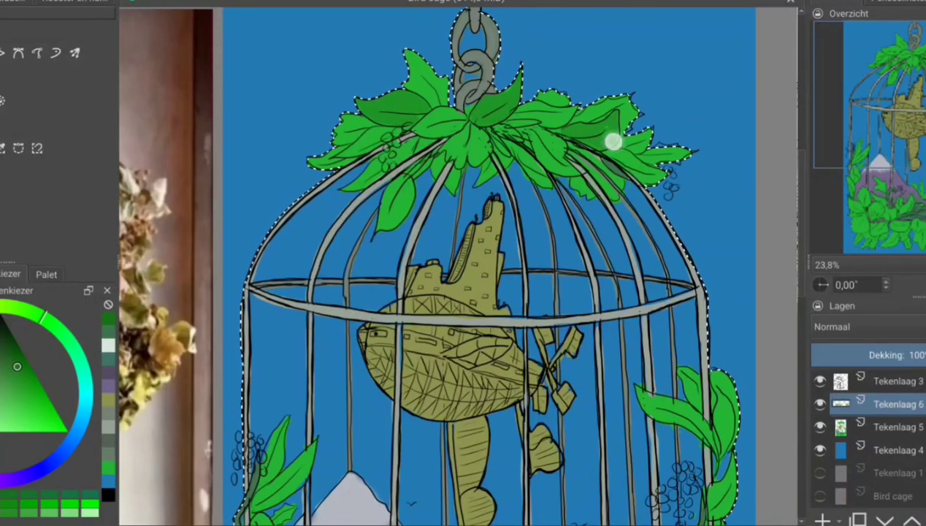
scroll(393, 212, "down", 5)
mouse_move(424, 420)
left_mouse_down()
mouse_move(440, 407)
mouse_move(467, 424)
left_mouse_up()
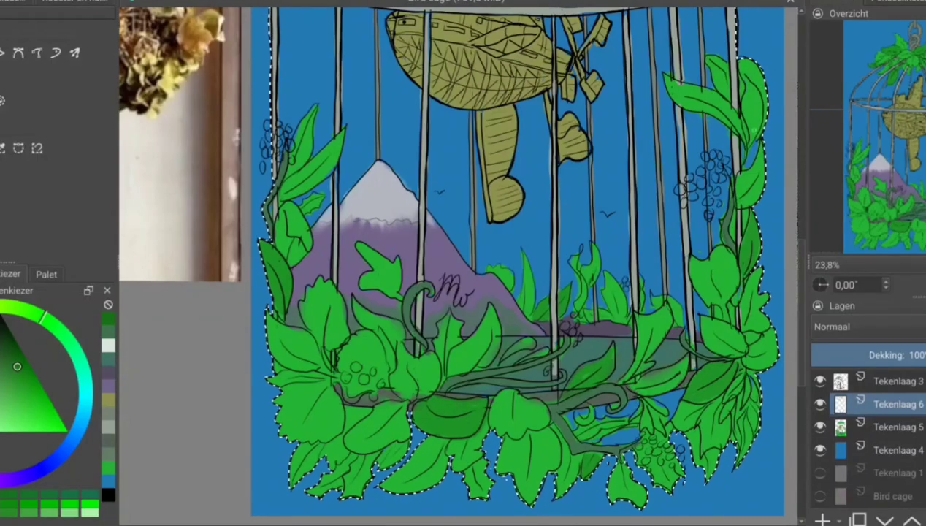
scroll(707, 395, "up", 5)
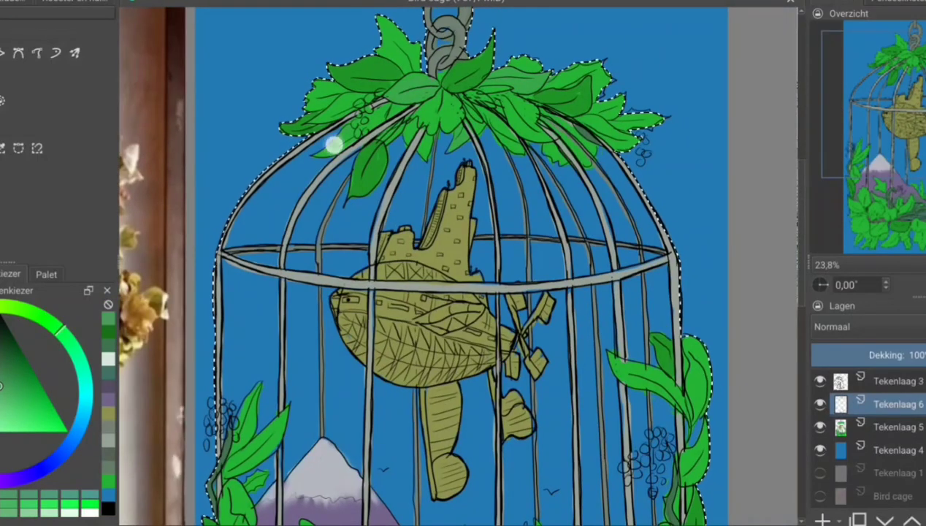
scroll(331, 142, "down", 1)
scroll(628, 223, "down", 2)
scroll(310, 401, "down", 2)
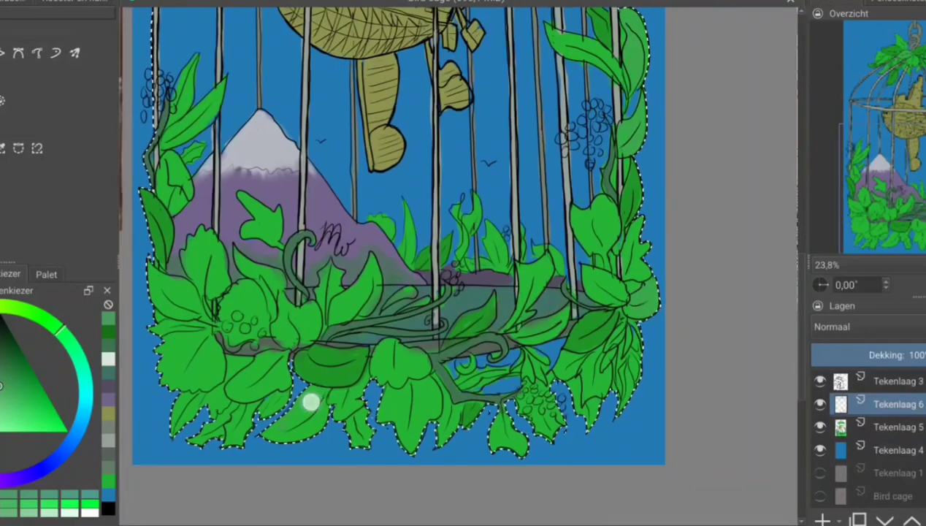
left_click(181, 289, "ctrl")
left_click_drag(287, 353, 271, 381)
- Add light green highlights and more dark green shading to the lower leaves and grape cluster
left_click(331, 317, "ctrl")
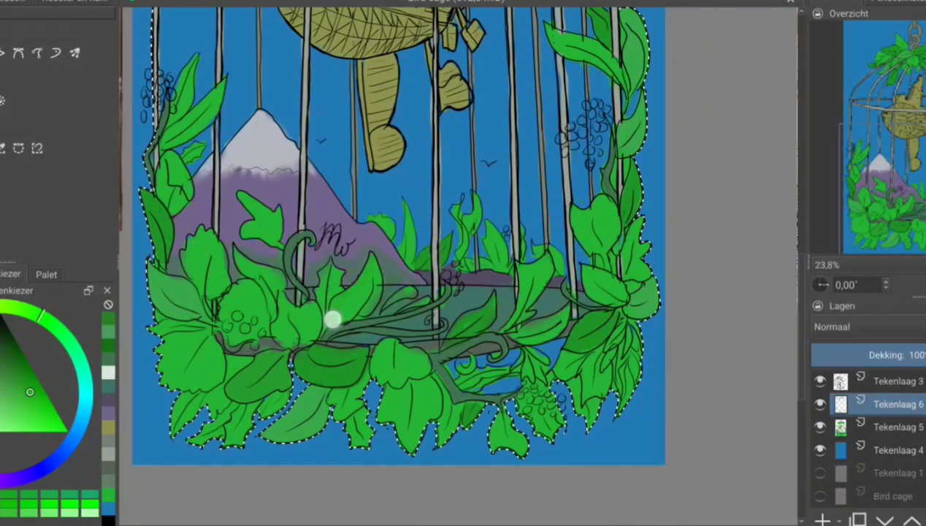
scroll(330, 316, "up", 5)
left_click(514, 153, "ctrl")
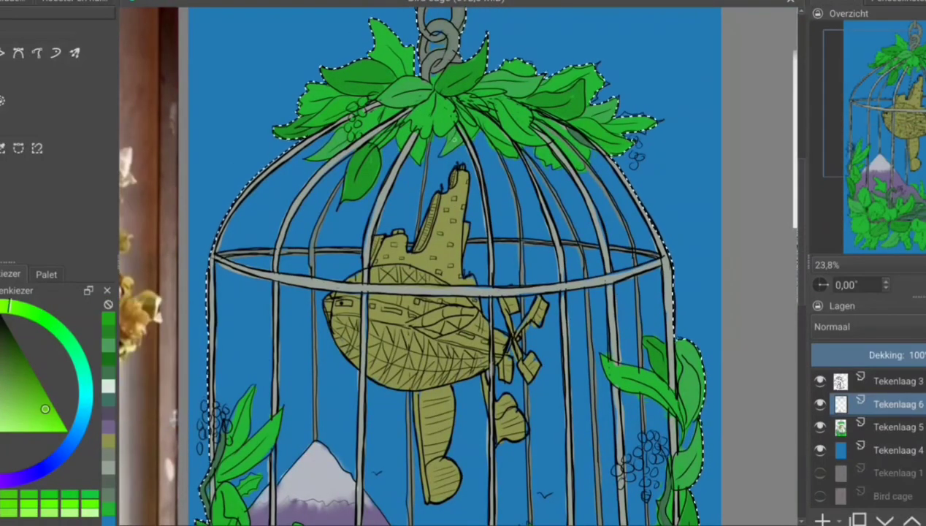
scroll(241, 365, "down", 4)
mouse_move(255, 350)
left_mouse_down()
mouse_move(236, 398)
mouse_move(252, 256)
mouse_move(281, 387)
mouse_move(411, 416)
left_mouse_up()
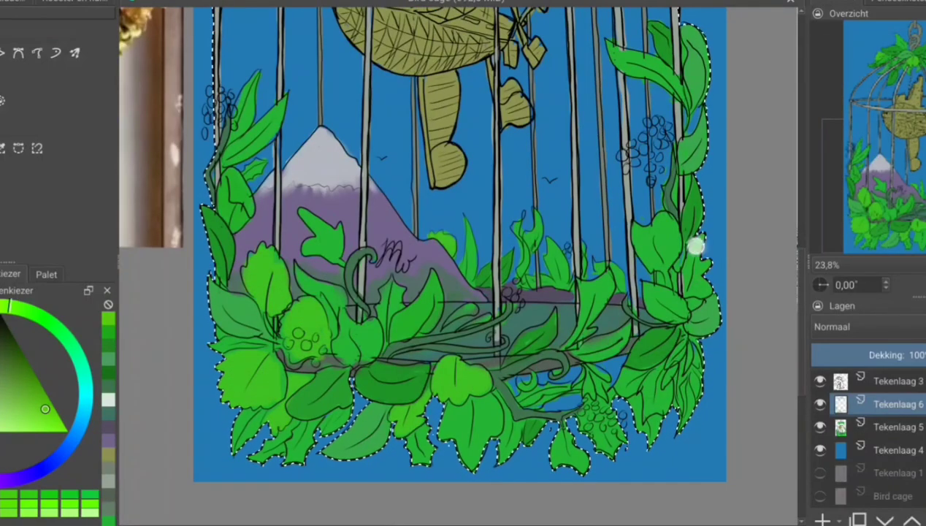
left_click(282, 428, "ctrl")
mouse_move(286, 432)
left_mouse_down()
mouse_move(316, 425)
mouse_move(409, 438)
mouse_move(431, 460)
left_mouse_up()
mouse_move(555, 380)
left_mouse_down()
mouse_move(610, 414)
mouse_move(606, 445)
left_mouse_up()
- Dot pale mint highlights onto the grape clusters and clear the selection
left_click_drag(381, 281, 386, 315)
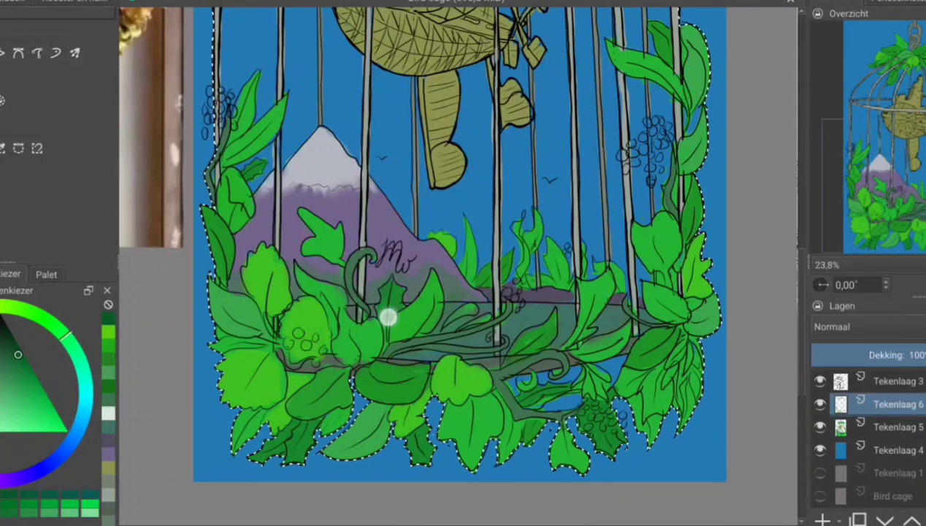
scroll(386, 315, "up", 5)
left_click_drag(585, 118, 626, 160)
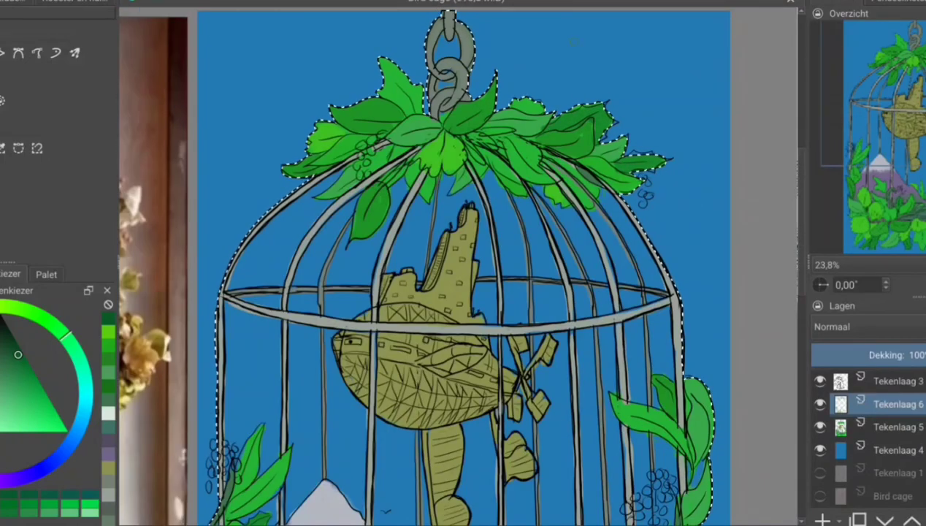
left_click_drag(365, 138, 362, 168)
left_click_drag(641, 176, 645, 197)
key("ctrl+shift+a")
- Sample the airship's olive and pick tan, orange-brown and brown shades for its shading
scroll(314, 306, "down", 5)
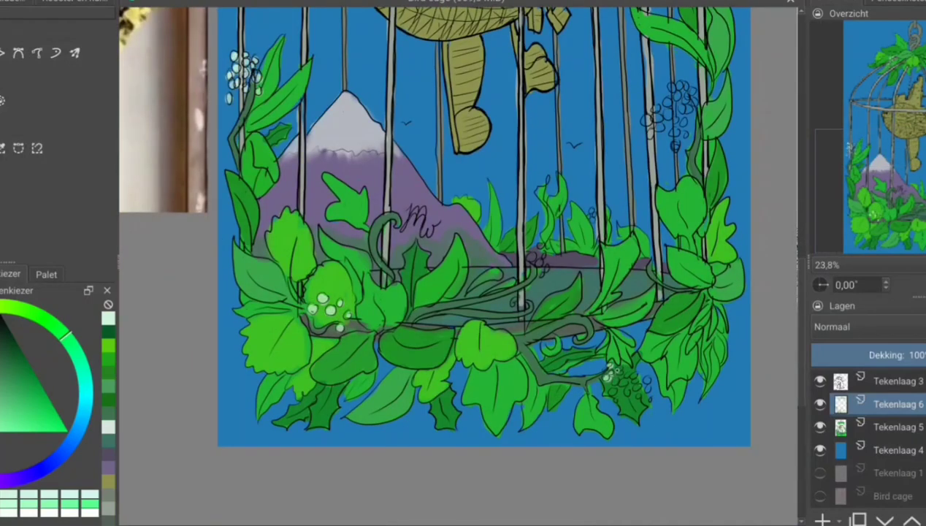
scroll(548, 272, "up", 3)
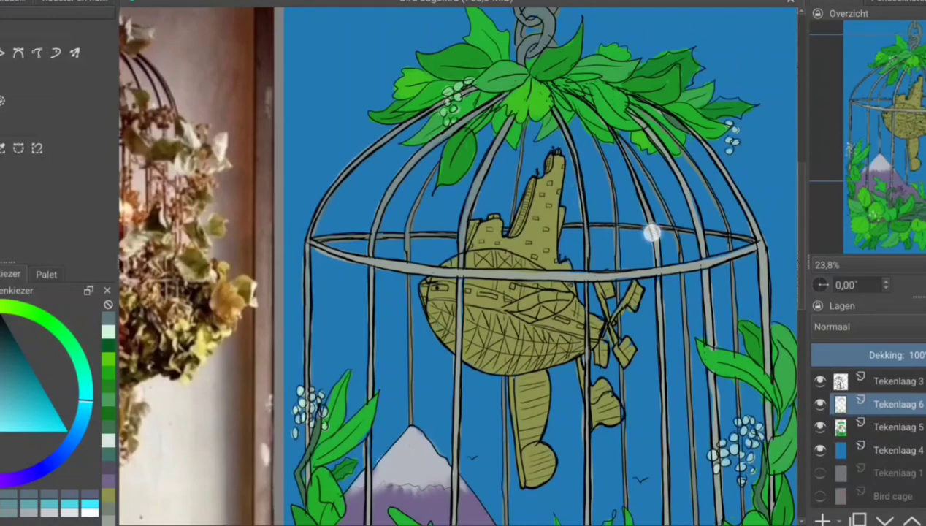
scroll(769, 306, "down", 5)
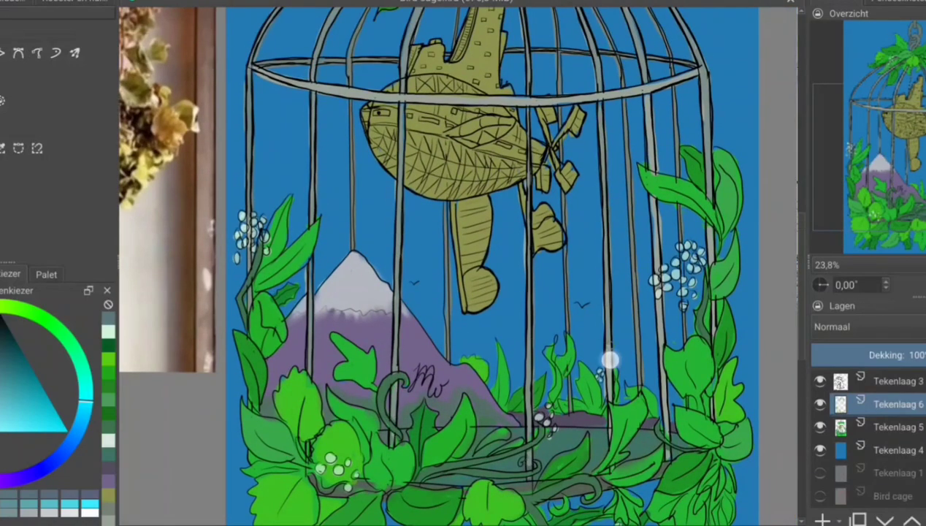
scroll(275, 79, "up", 2)
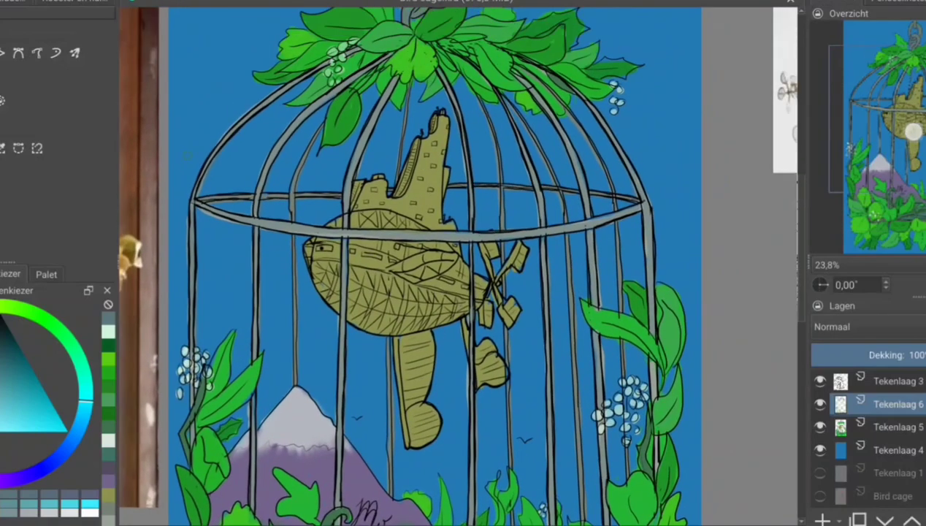
scroll(275, 78, "up", 3)
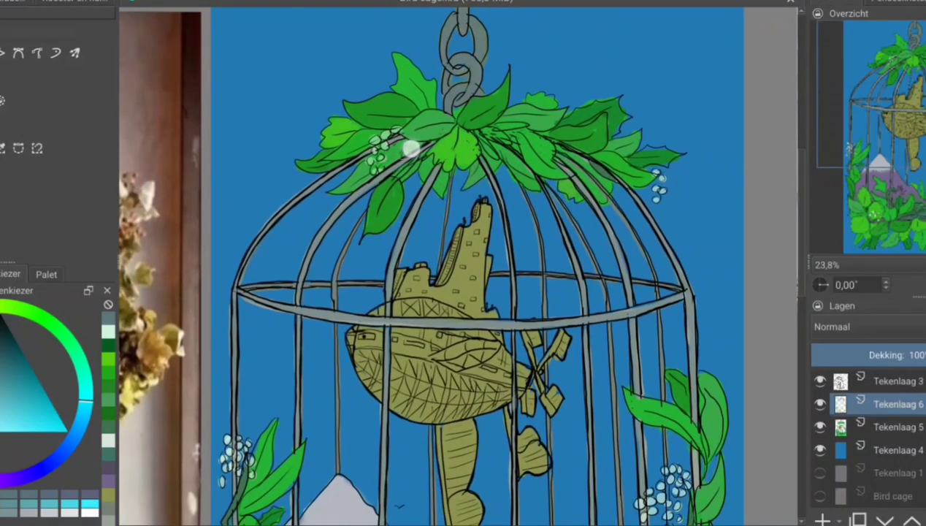
scroll(411, 149, "down", 6)
scroll(452, 297, "up", 2)
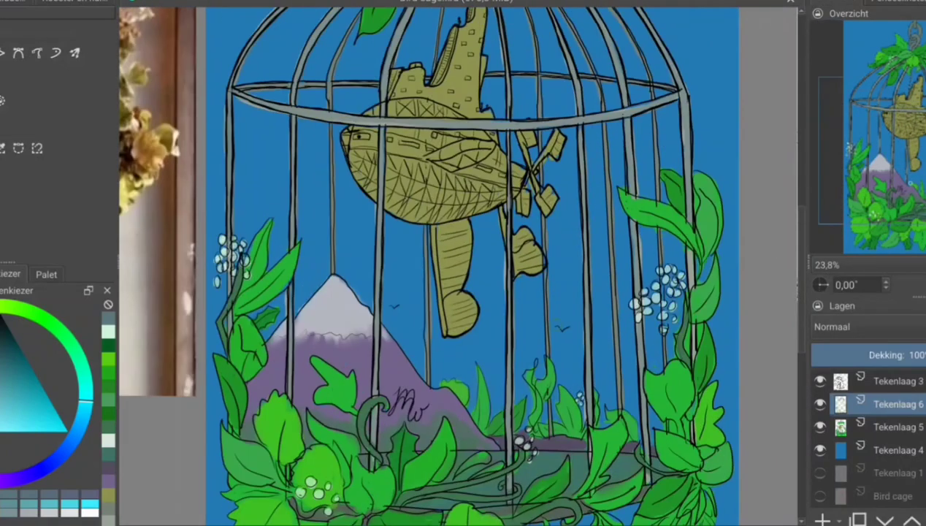
scroll(453, 298, "up", 4)
scroll(452, 298, "down", 3)
left_click(329, 183, "ctrl")
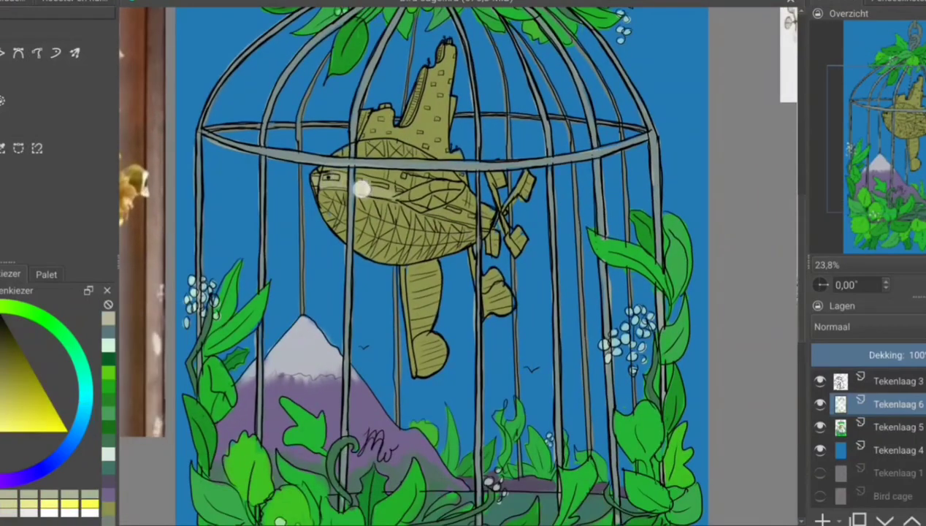
left_click(321, 173, "ctrl")
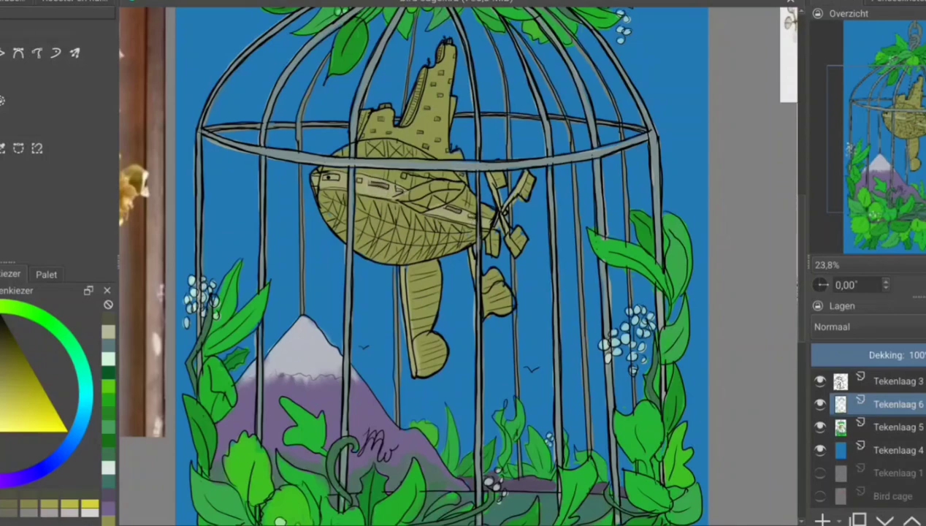
left_click(382, 103, "ctrl")
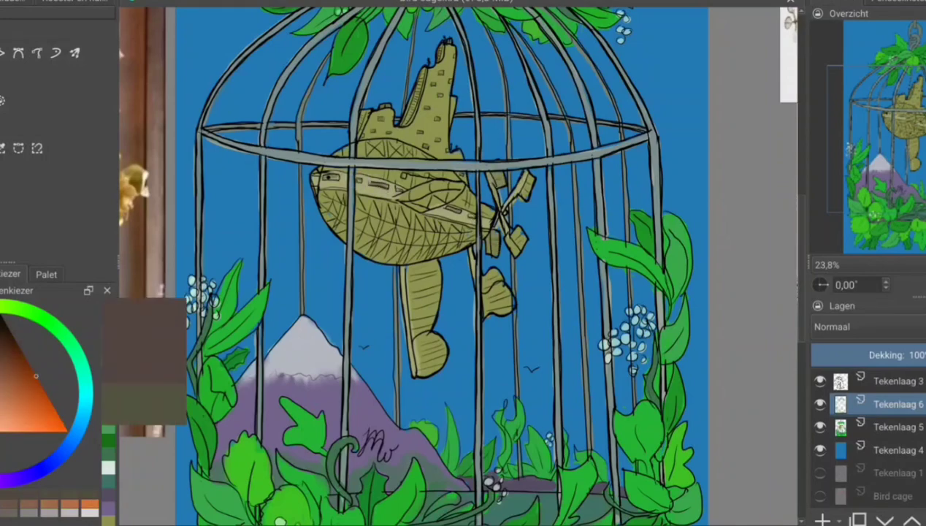
left_click(431, 138, "ctrl")
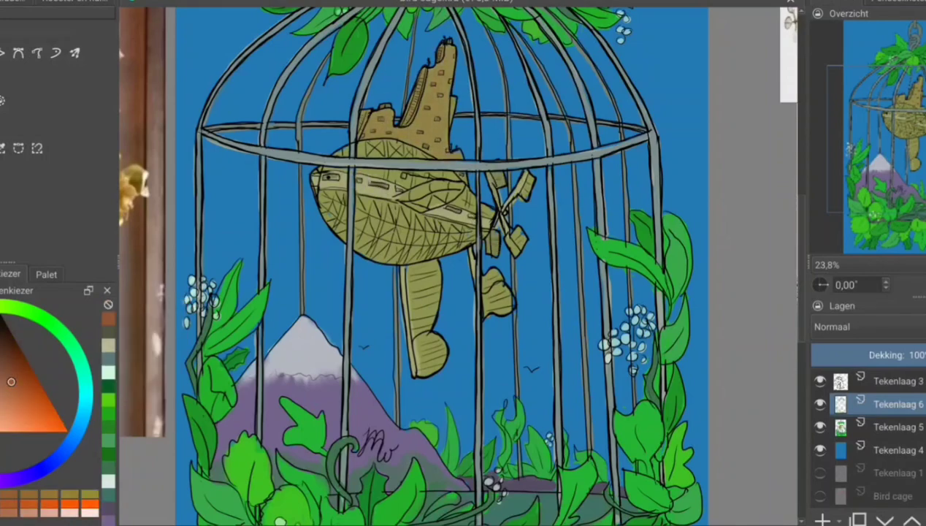
left_click(420, 307, "ctrl")
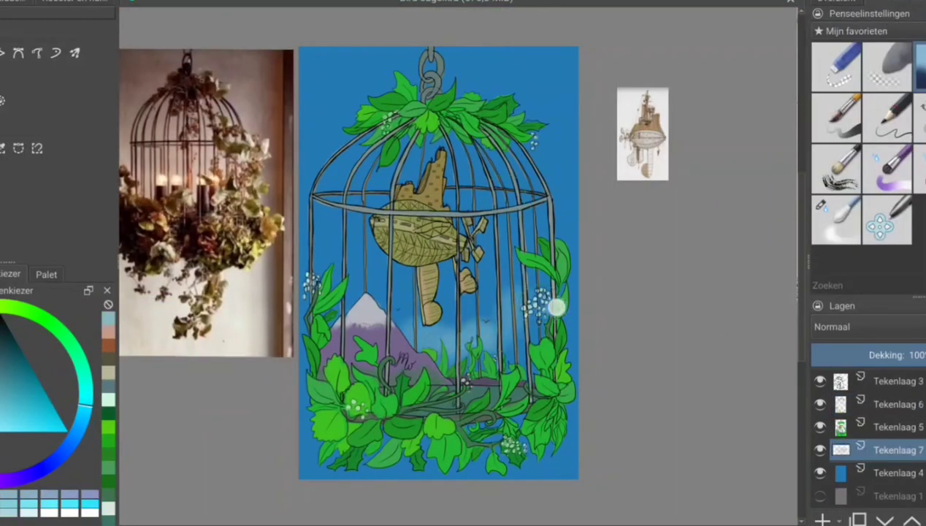
- Paint a darker purple-blue gradient across the lower sky using light sky-blue cloud tones
left_click(573, 277, "ctrl")
left_click(558, 184, "ctrl")
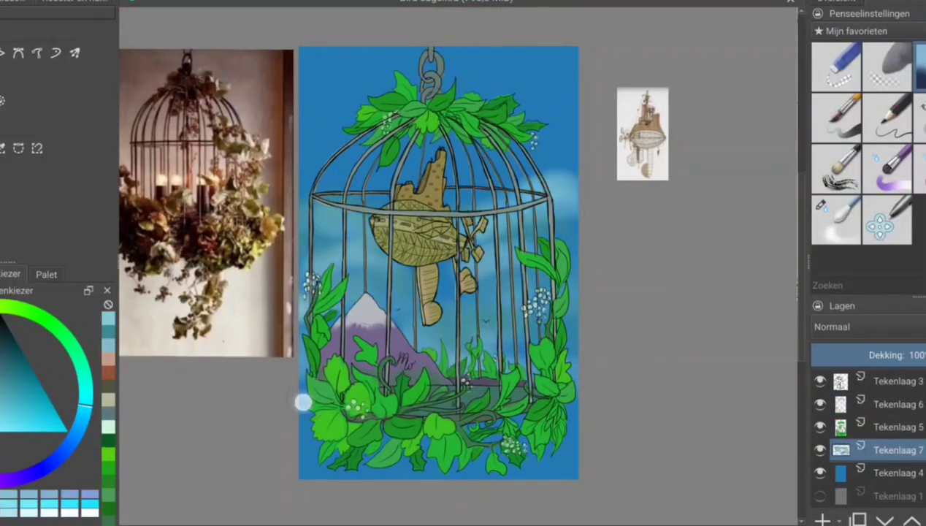
left_click(343, 347, "ctrl")
mouse_move(306, 453)
left_mouse_down()
mouse_move(475, 460)
mouse_move(573, 438)
left_mouse_up()
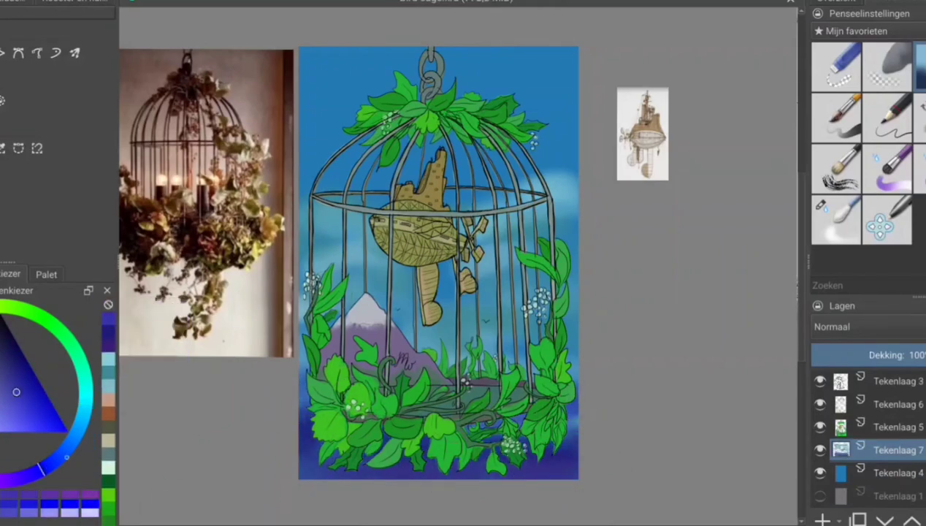
left_click(444, 335, "ctrl")
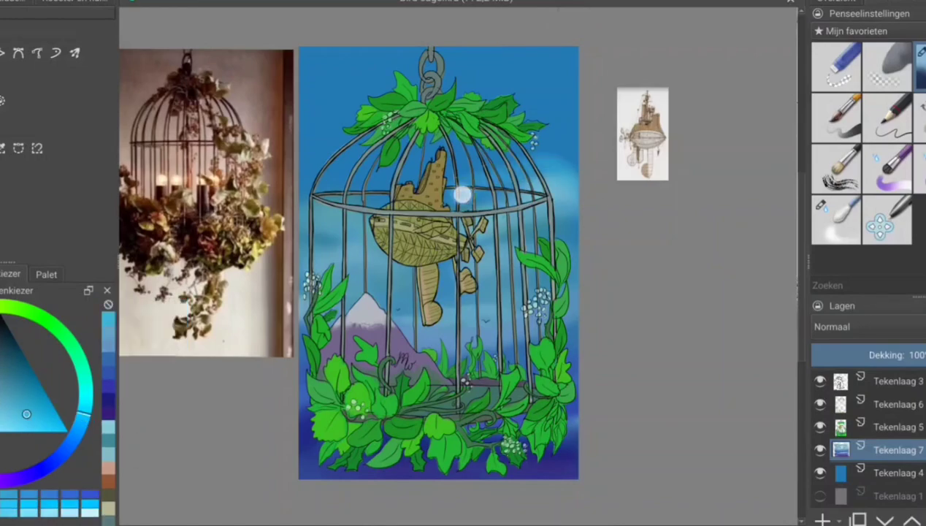
- Save the illustration, add Tekenlaag 8, and shade the airship's underside dark blue
key("ctrl+shift+s")
left_click(526, 309)
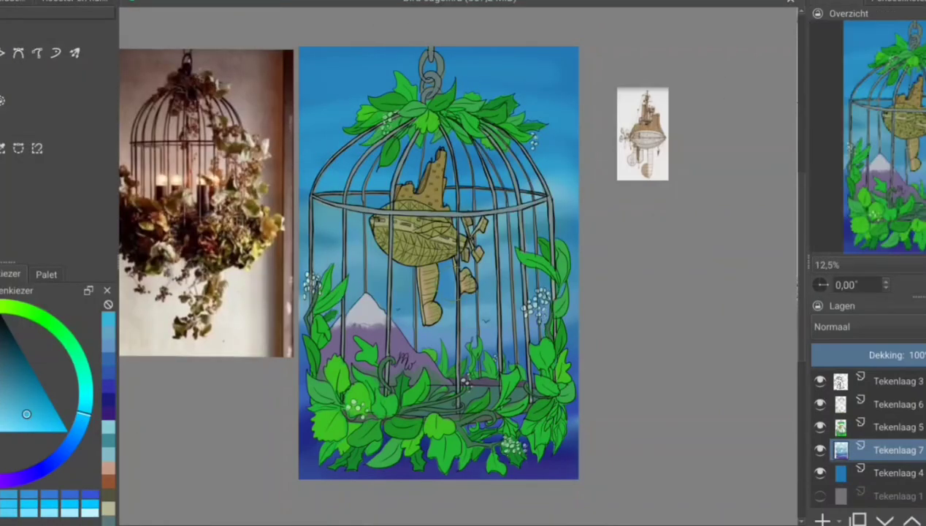
key("Insert")
left_click_drag(394, 256, 445, 241)
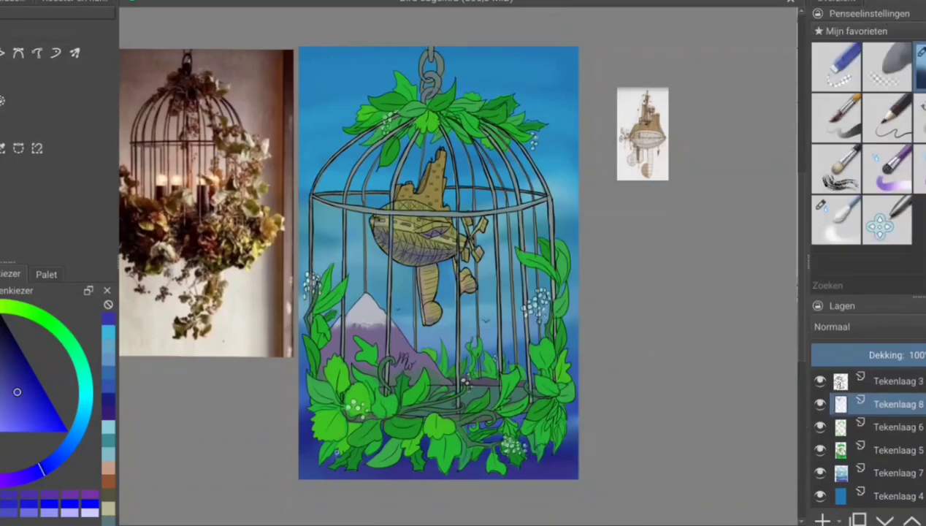
- Pick cyan, purple and a sampled golden orange, and add shading marks to the airship
left_click(78, 420)
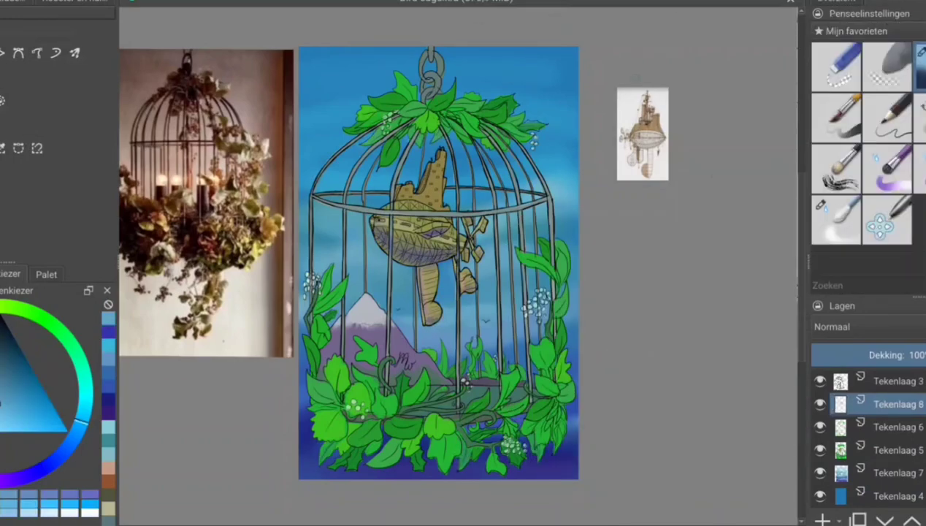
left_click(12, 476)
left_click(15, 367)
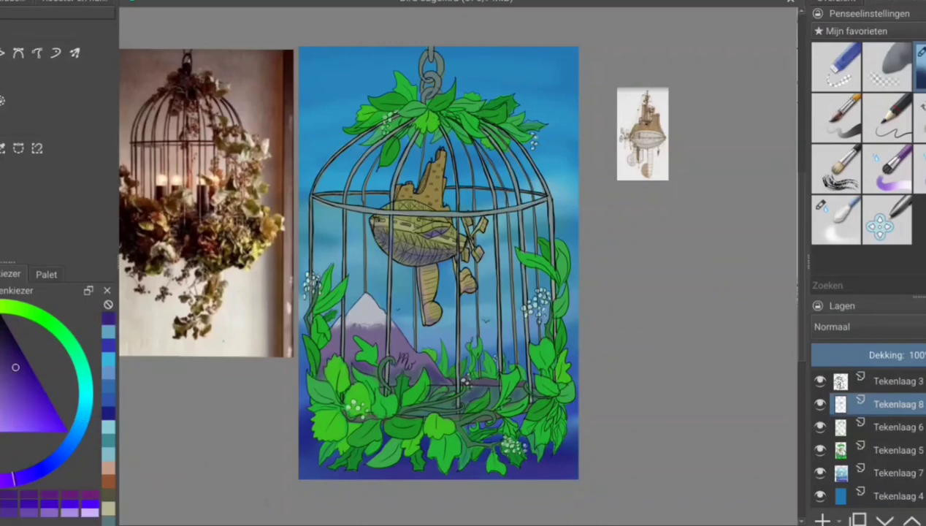
left_click(430, 183, "ctrl")
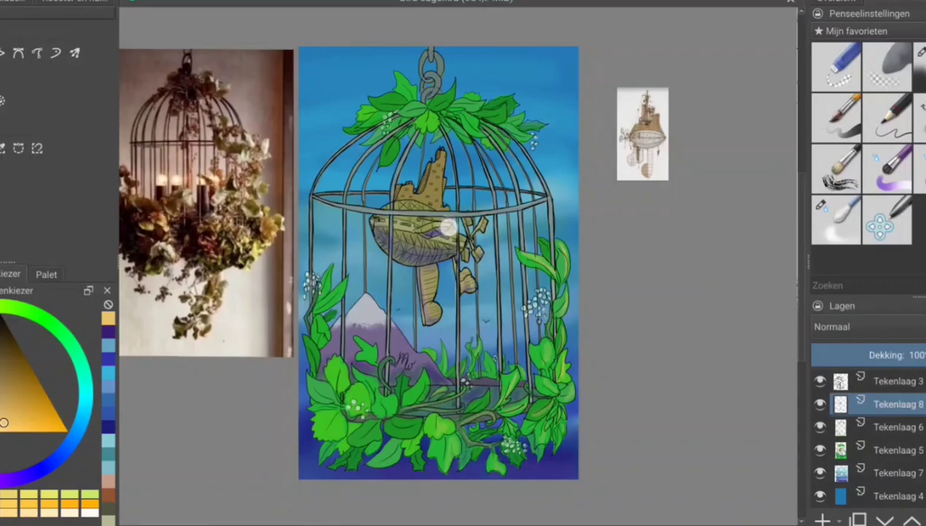
left_click(413, 237, "ctrl")
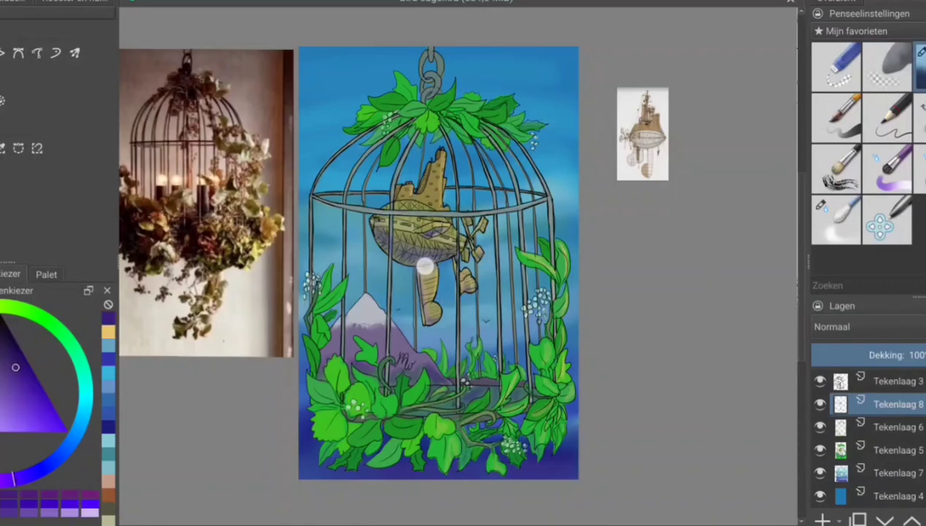
left_click(421, 263, "ctrl")
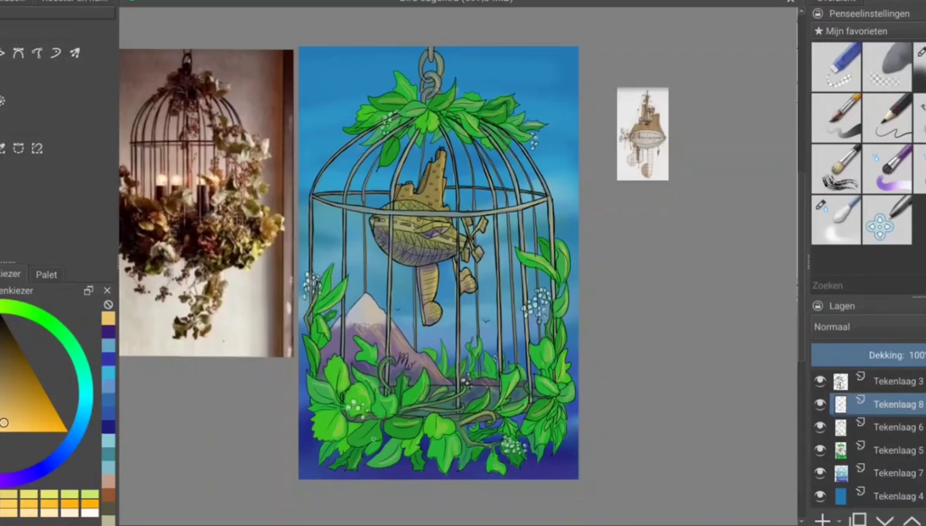
- Choose a soft blending brush, select Tekenlaag 6, pick light green, and add Tekenlaag 9
left_click(91, 1)
key("Escape")
left_click(836, 219)
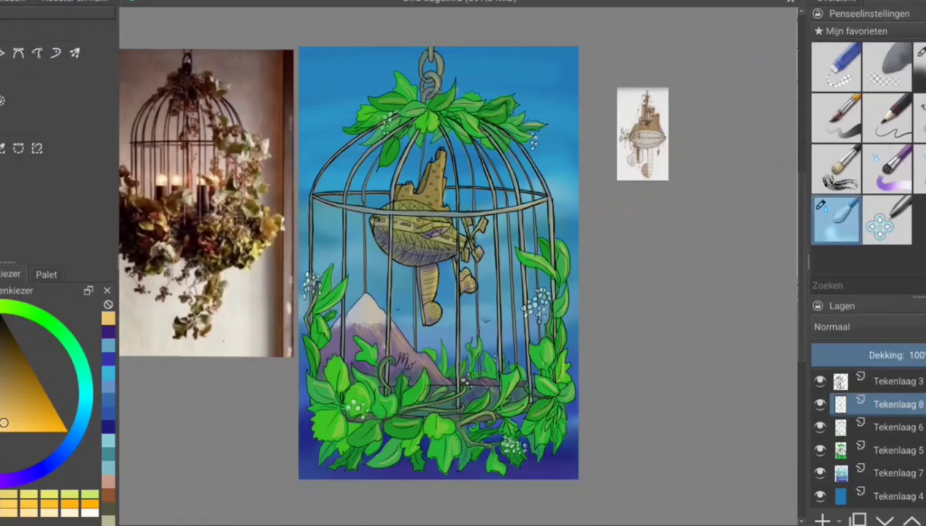
left_click(920, 66)
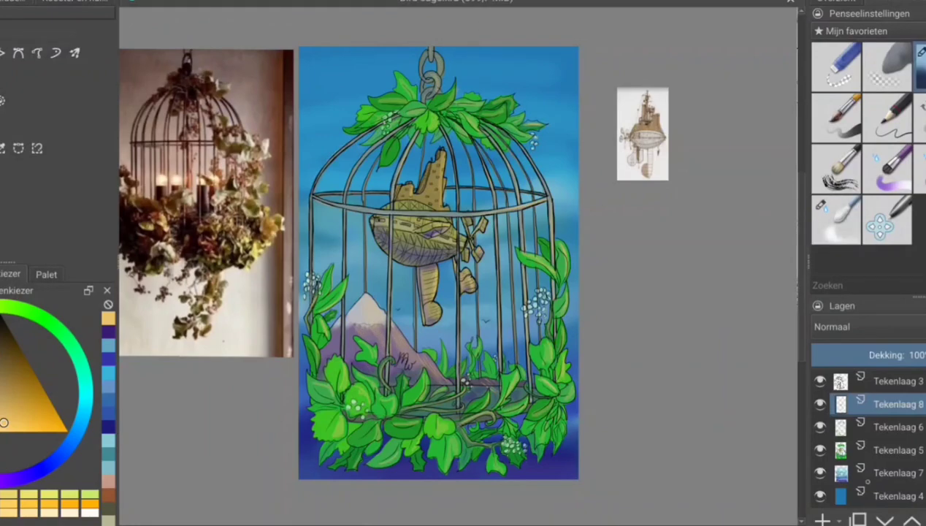
left_click(898, 426)
left_click(498, 284, "ctrl")
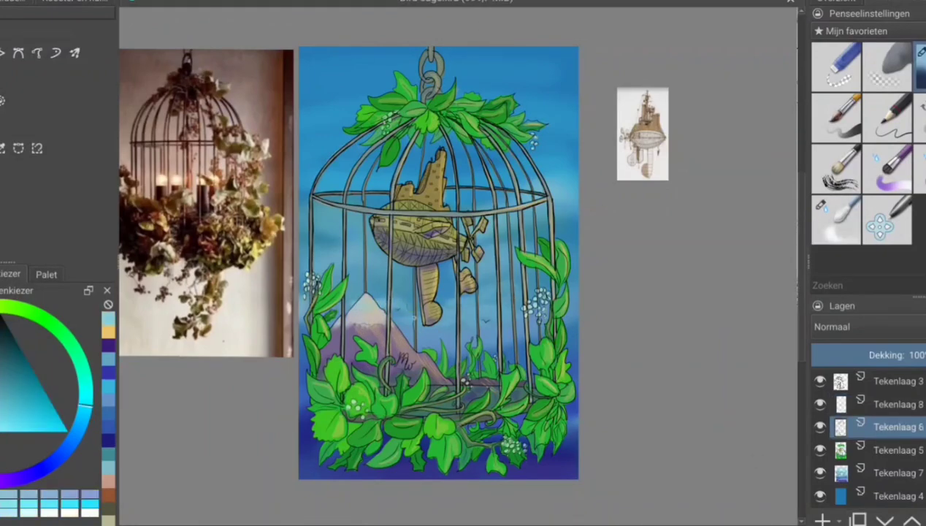
left_click(500, 339, "ctrl")
left_click(108, 341)
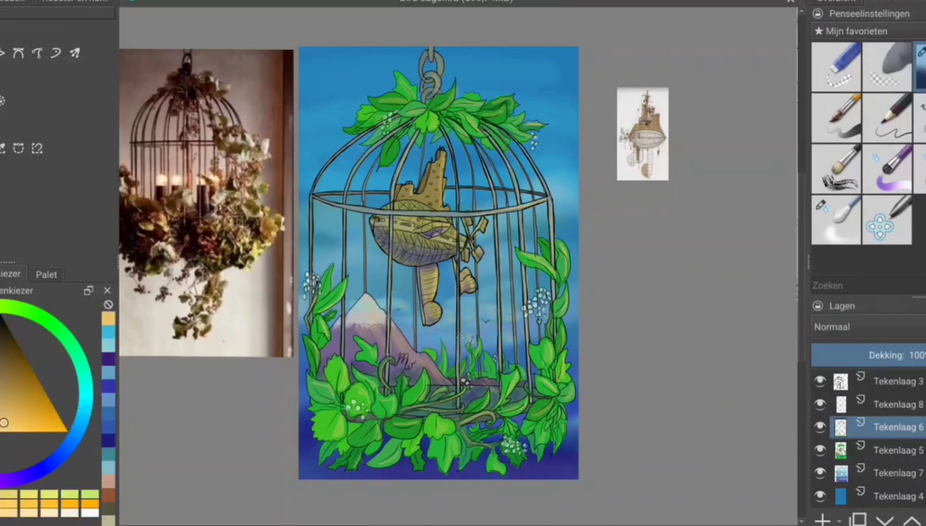
left_click(191, 343, "ctrl")
left_click(822, 517)
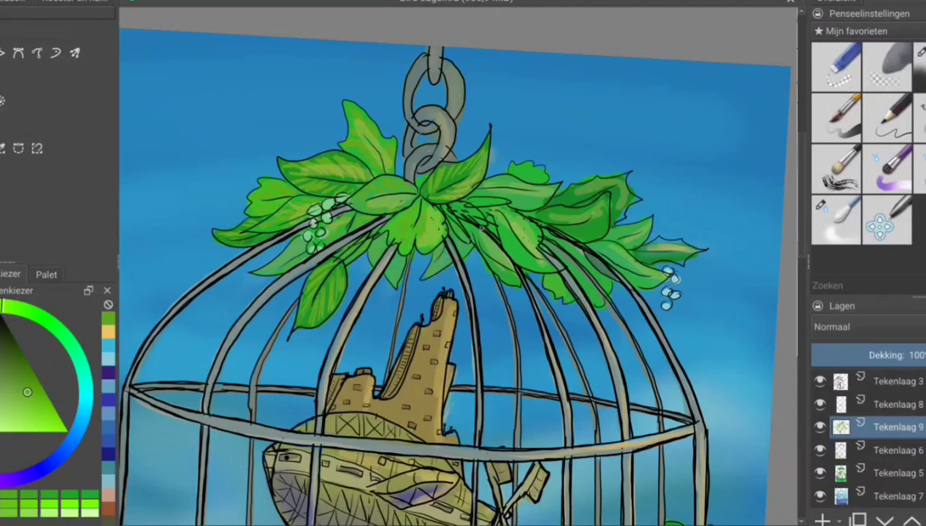
- Brush light green highlights on the top-right, left, bud, lower and right-side leaves
mouse_move(522, 179)
left_mouse_down()
mouse_move(581, 210)
mouse_move(612, 199)
mouse_move(665, 242)
mouse_move(619, 258)
left_mouse_up()
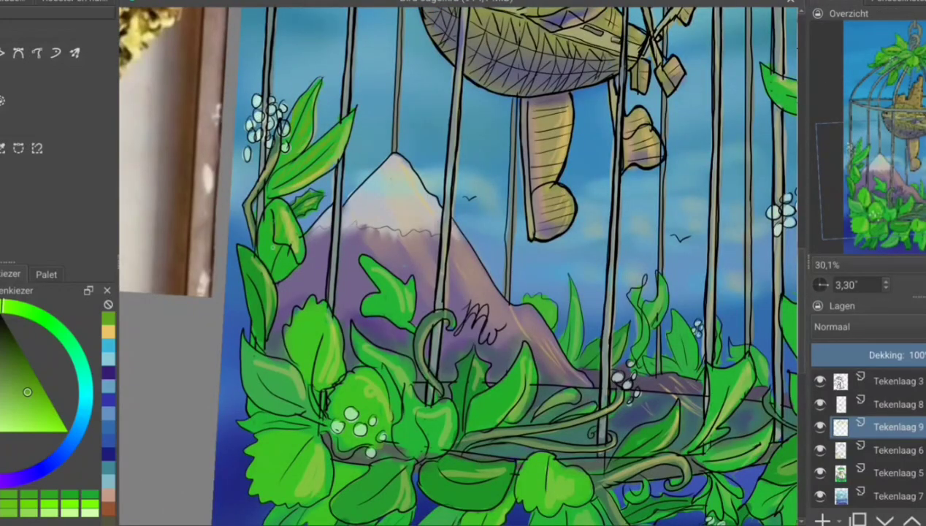
left_click_drag(263, 219, 252, 307)
left_click_drag(241, 252, 296, 316)
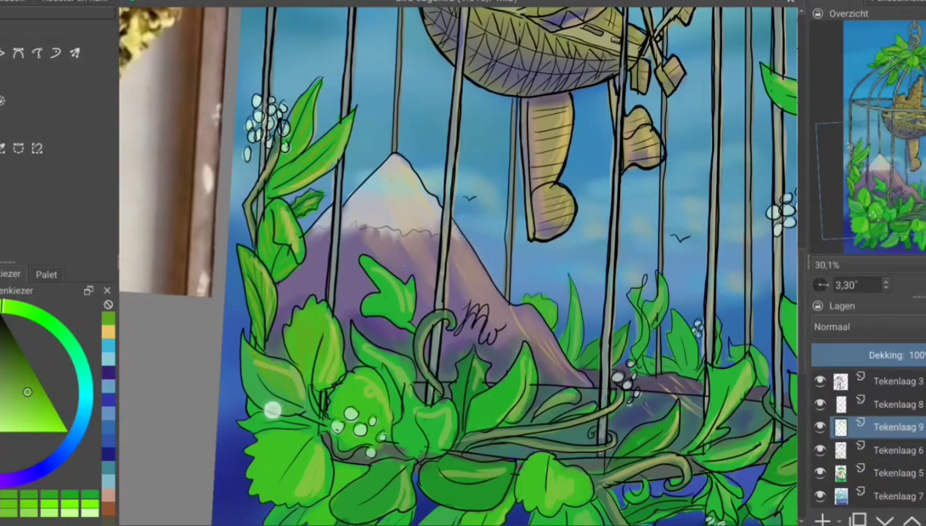
left_click_drag(270, 406, 343, 235)
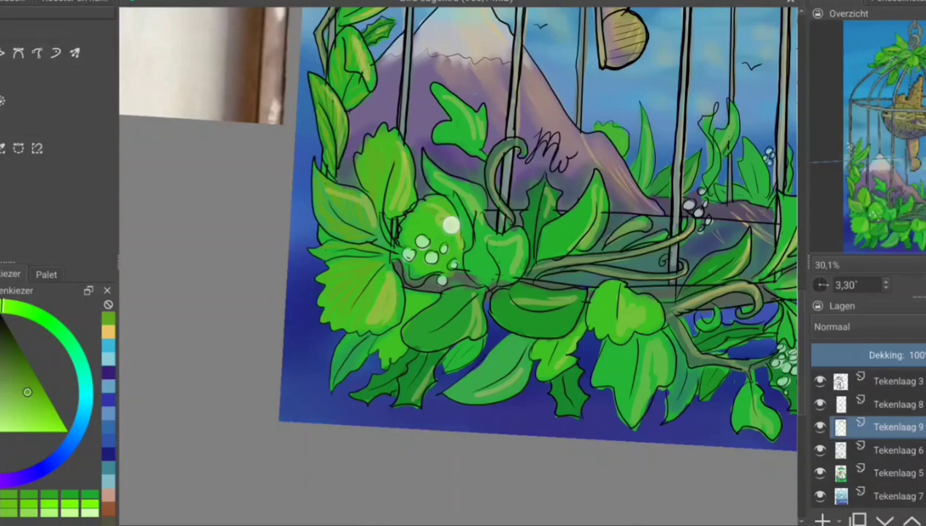
left_click_drag(451, 224, 433, 216)
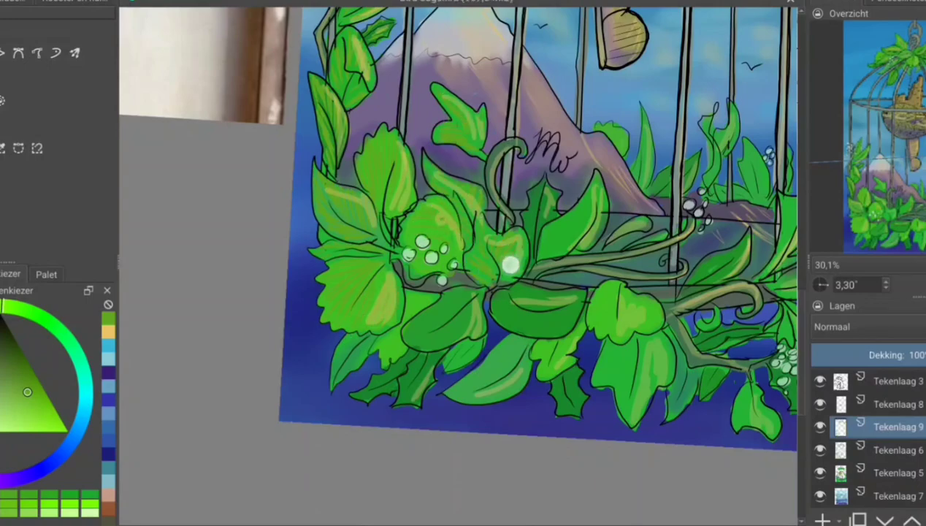
left_click_drag(427, 310, 459, 327)
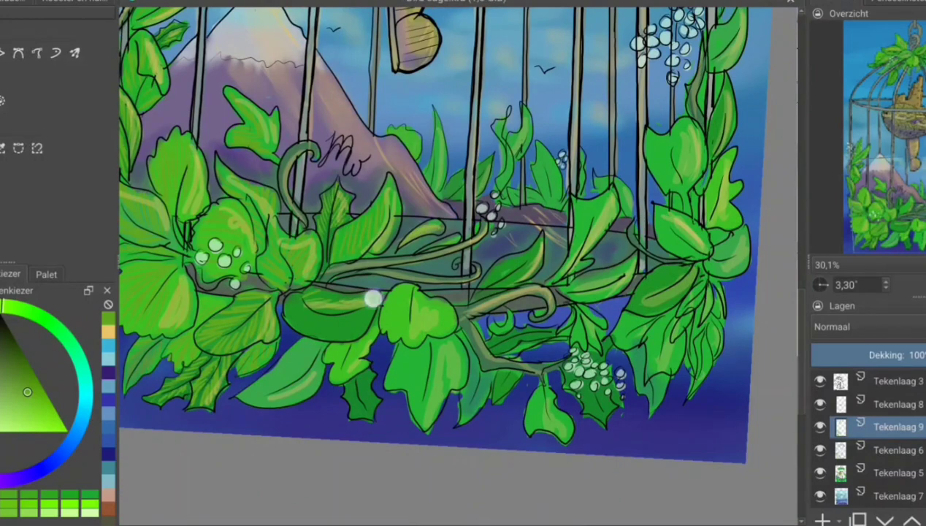
left_click_drag(372, 296, 307, 337)
left_click_drag(356, 376, 364, 406)
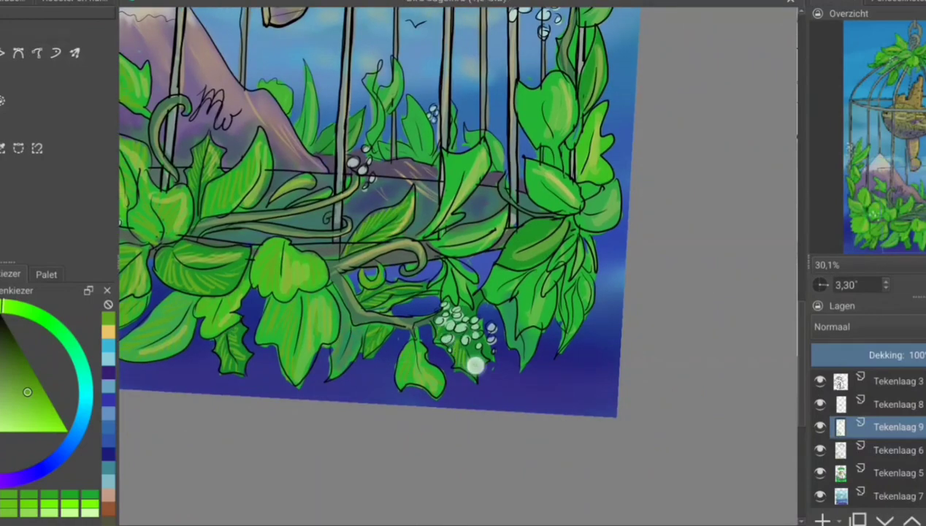
left_click_drag(511, 252, 564, 223)
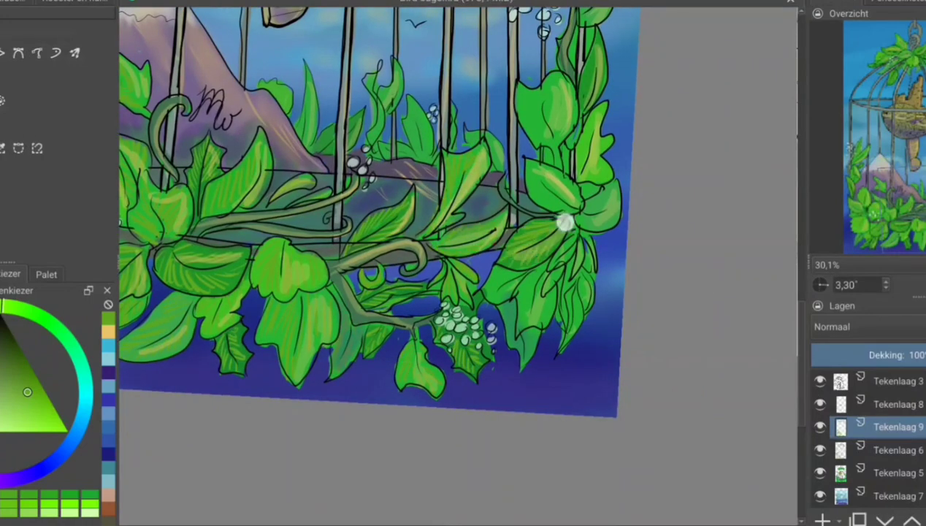